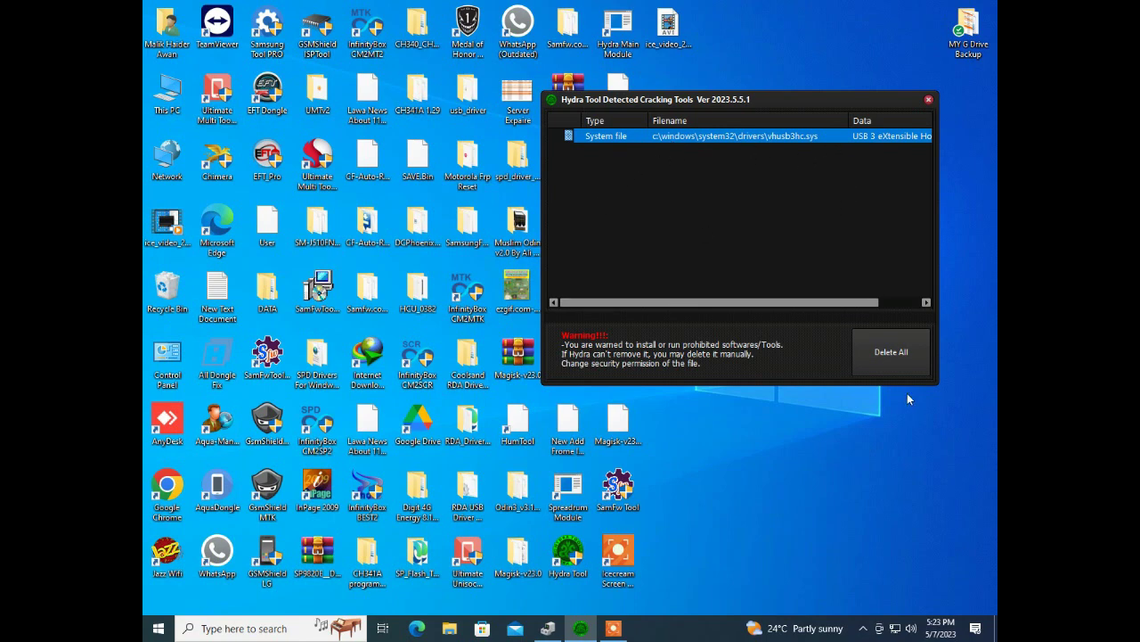
# Try to delete the detected vhusb3hc.sys system file through the cracking-tools warning, refresh the desktop, and close the warning.
pyautogui.click(890, 360)
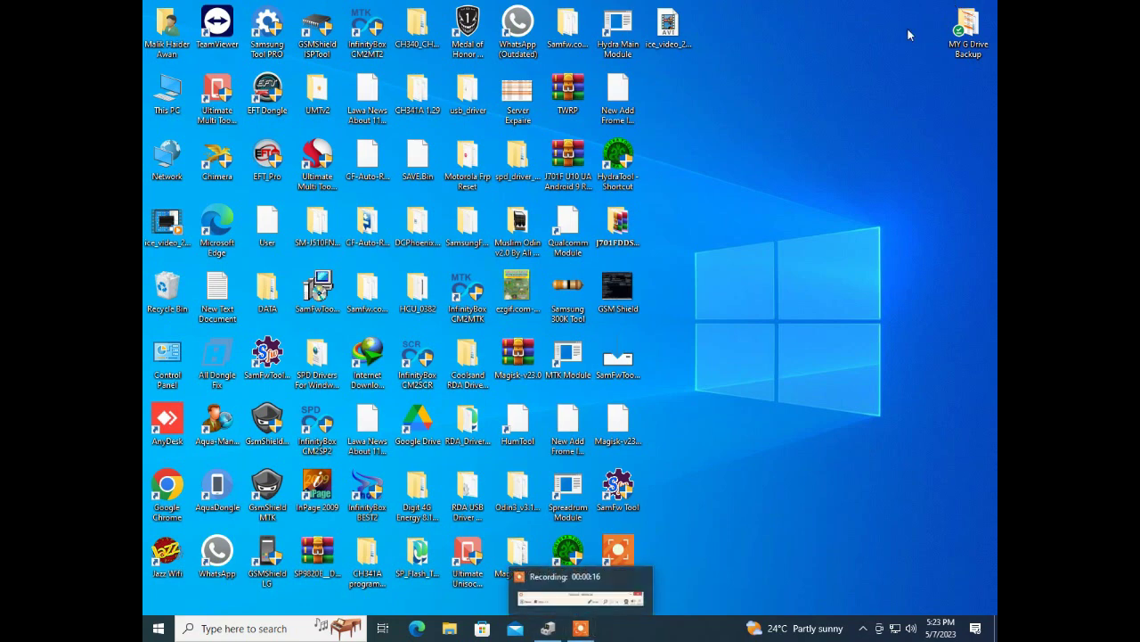
pyautogui.rightClick(726, 207)
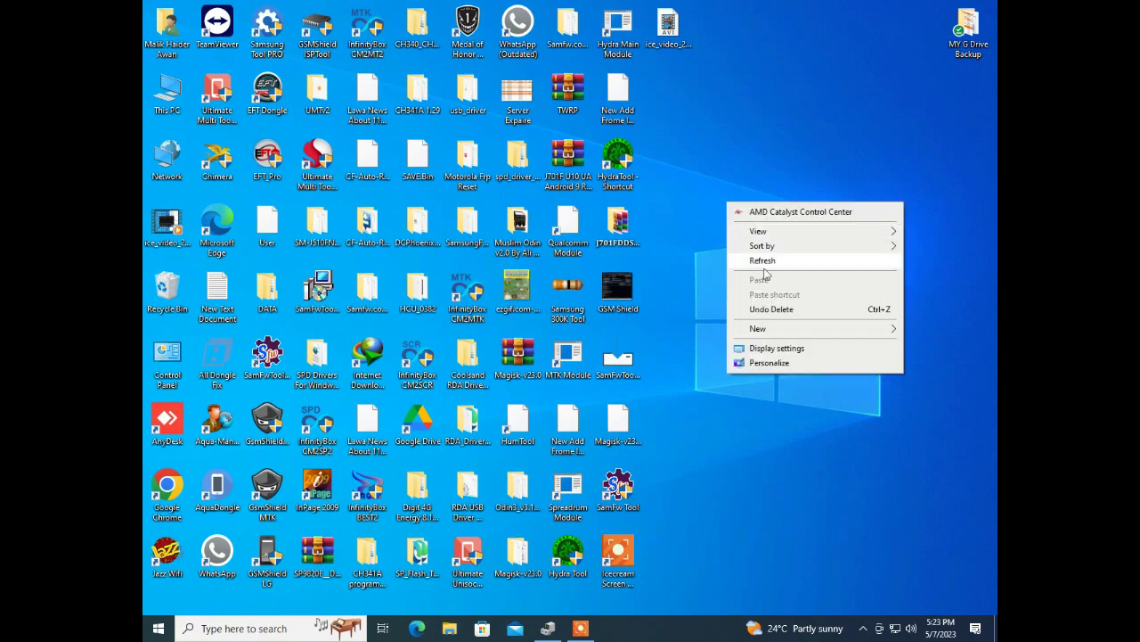
pyautogui.click(757, 261)
pyautogui.rightClick(746, 246)
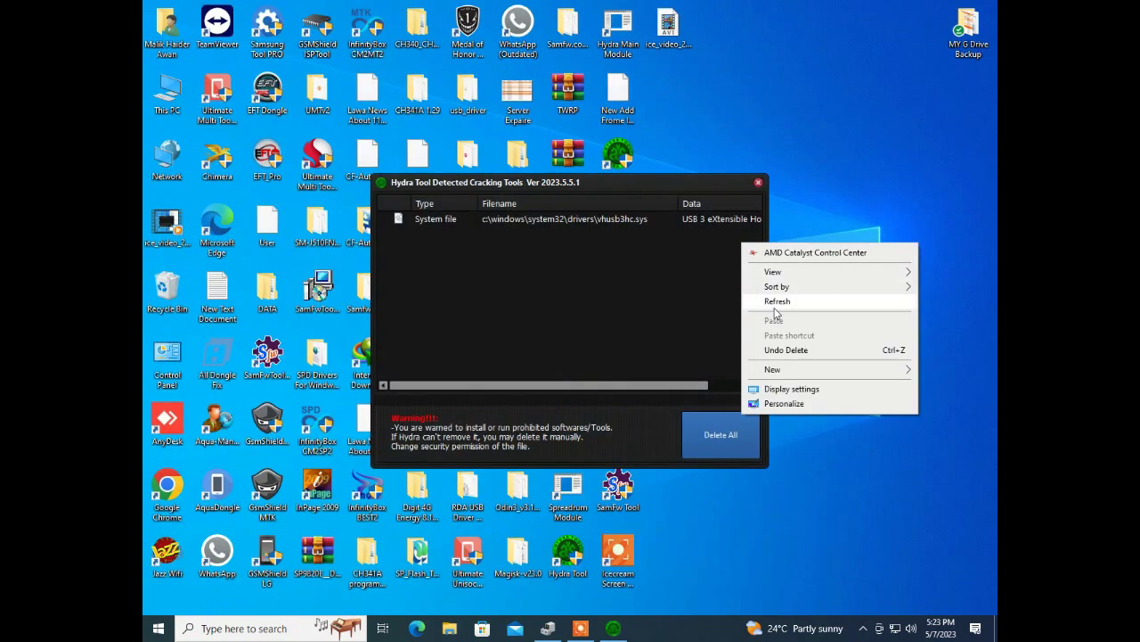
pyautogui.click(776, 300)
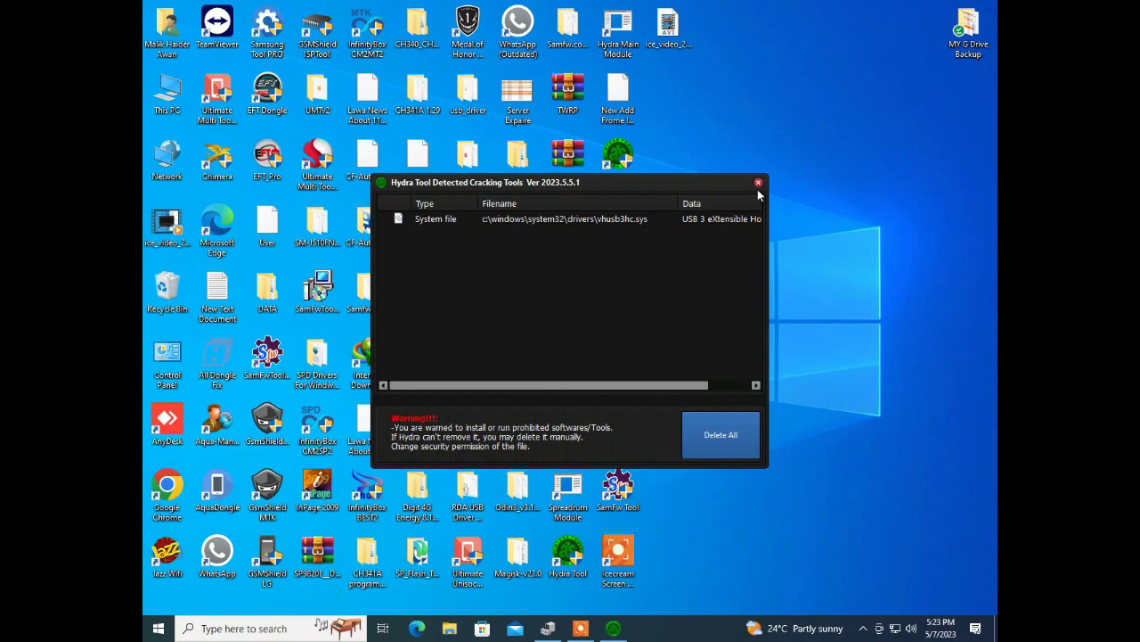
pyautogui.click(759, 182)
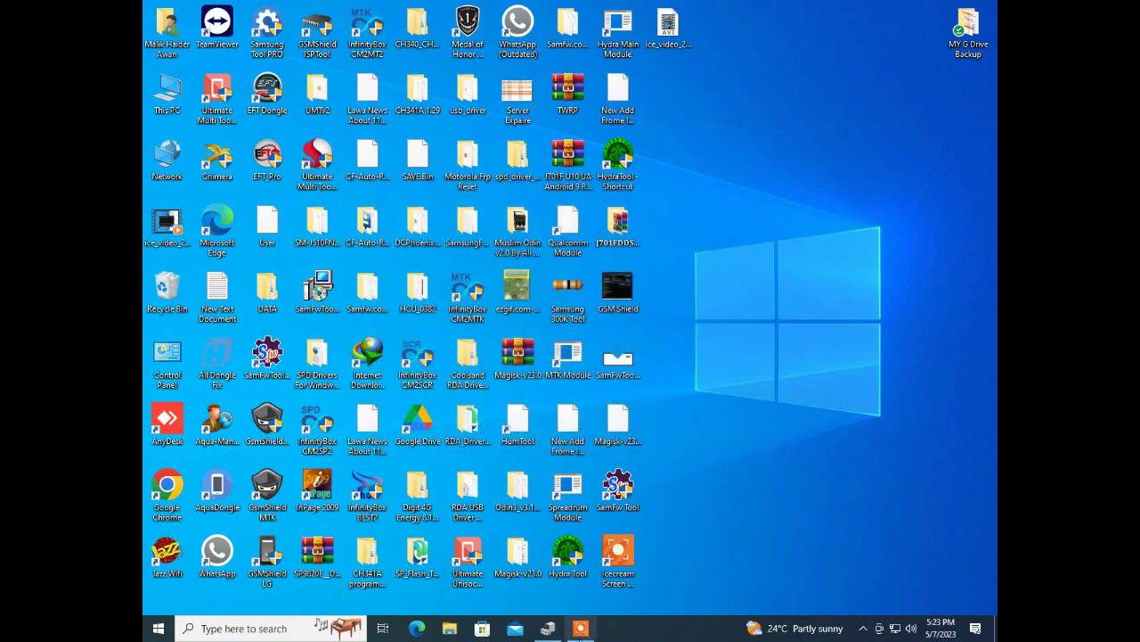
# Switch to Device Manager and show the devices under Universal Serial Bus controllers.
pyautogui.click(548, 628)
pyautogui.scroll(-6, 419, 265)
pyautogui.scroll(-1, 419, 272)
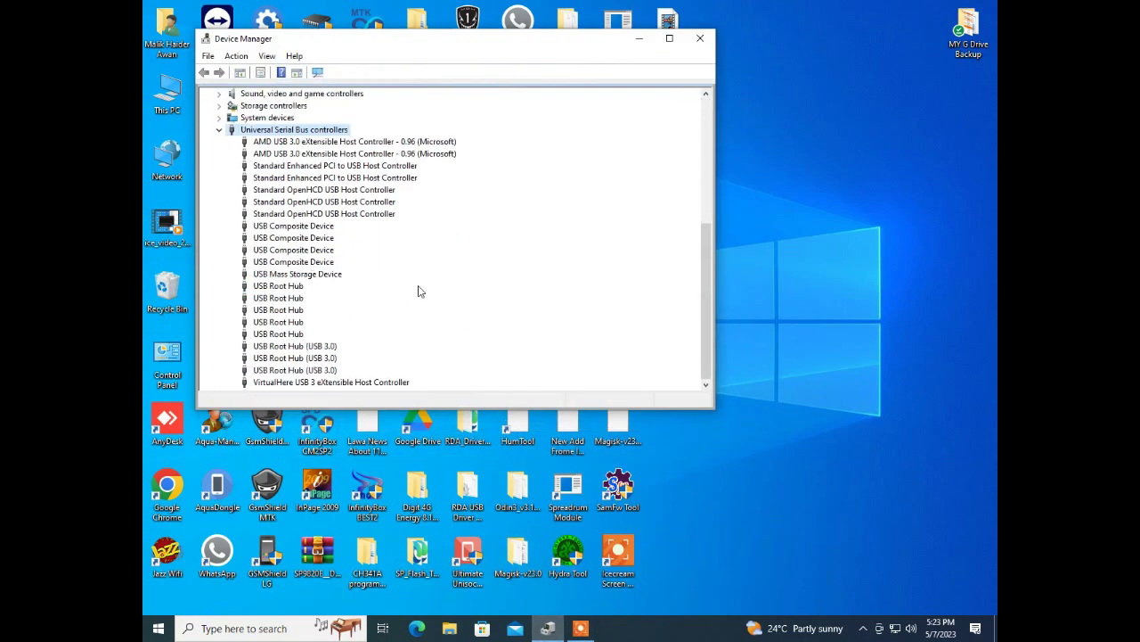
pyautogui.click(218, 131)
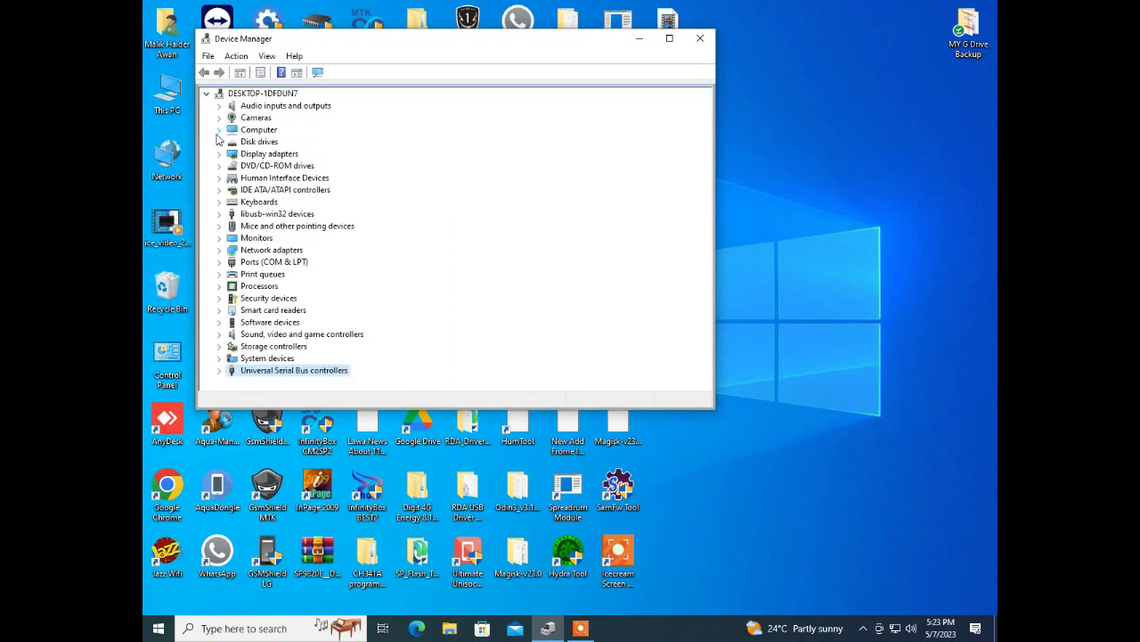
pyautogui.doubleClick(308, 374)
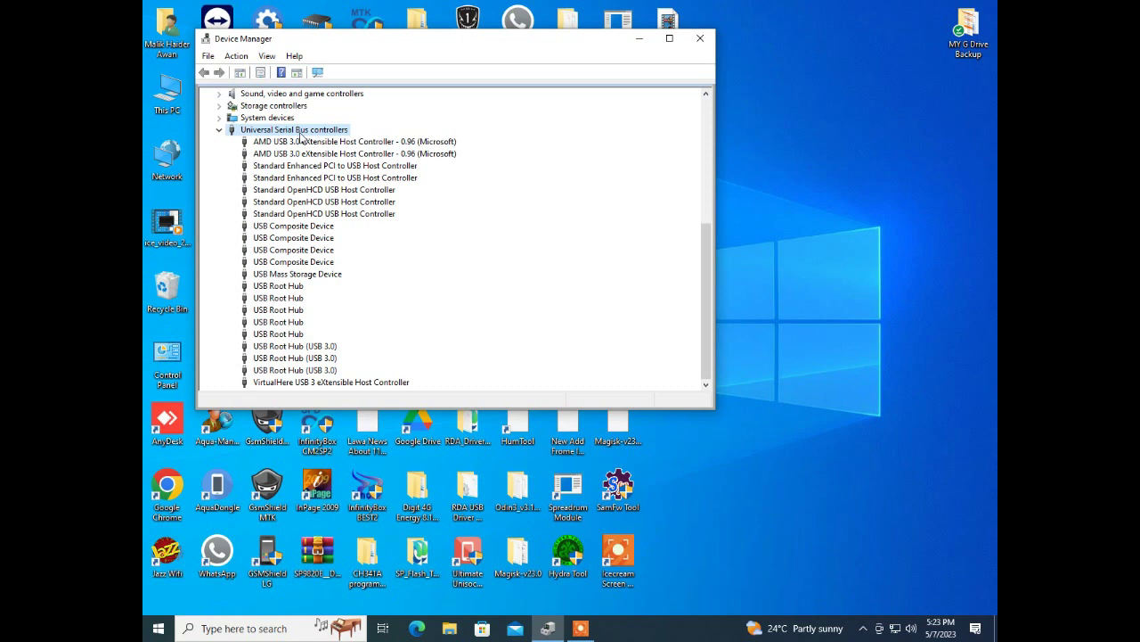
# Uninstall the VirtualHere USB 3 eXtensible Host Controller and delete its driver software.
pyautogui.rightClick(308, 381)
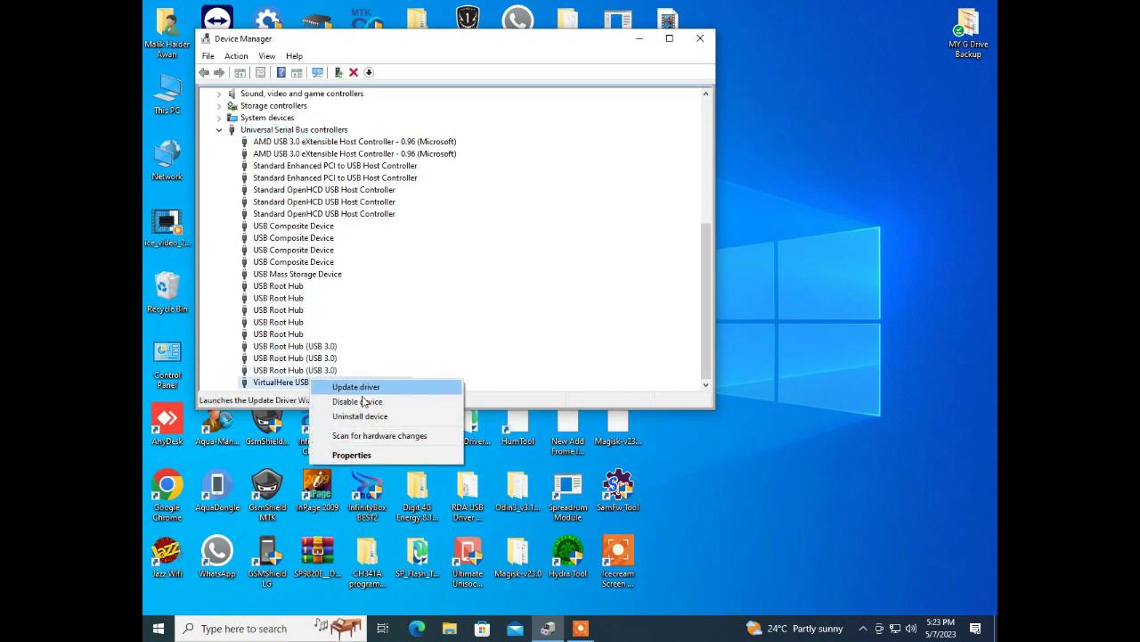
pyautogui.click(364, 416)
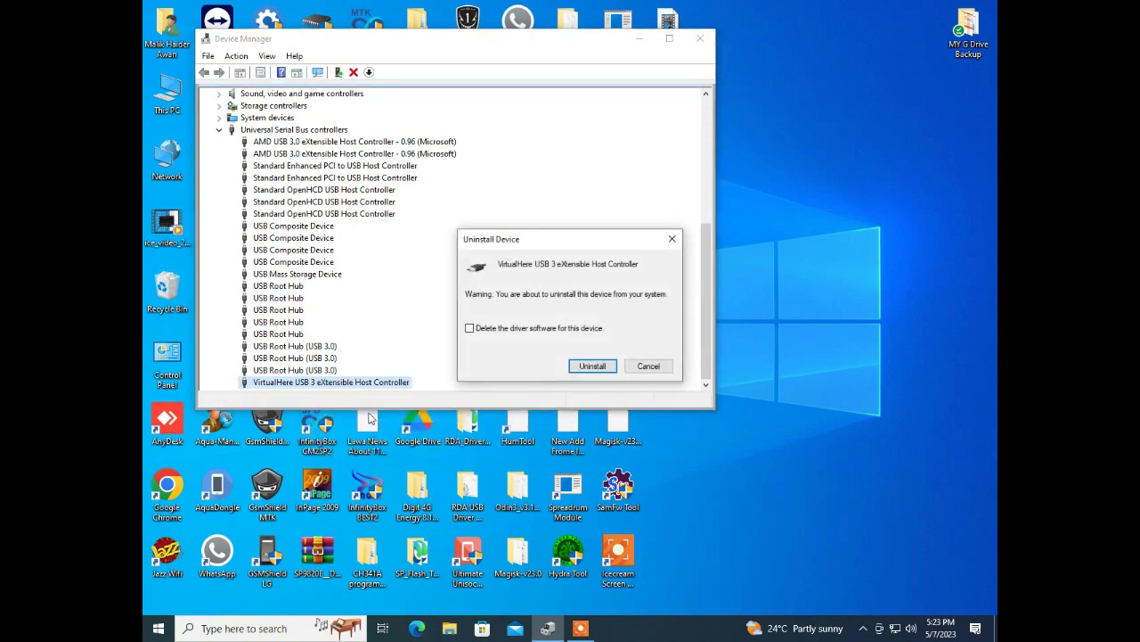
pyautogui.click(489, 328)
pyautogui.click(600, 366)
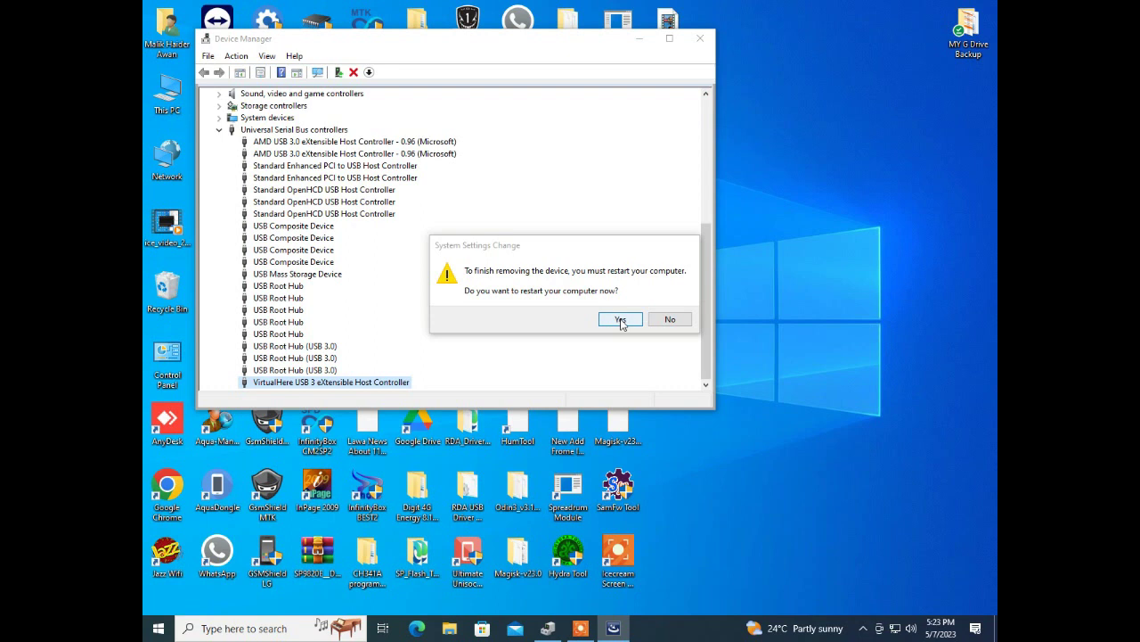
pyautogui.click(580, 629)
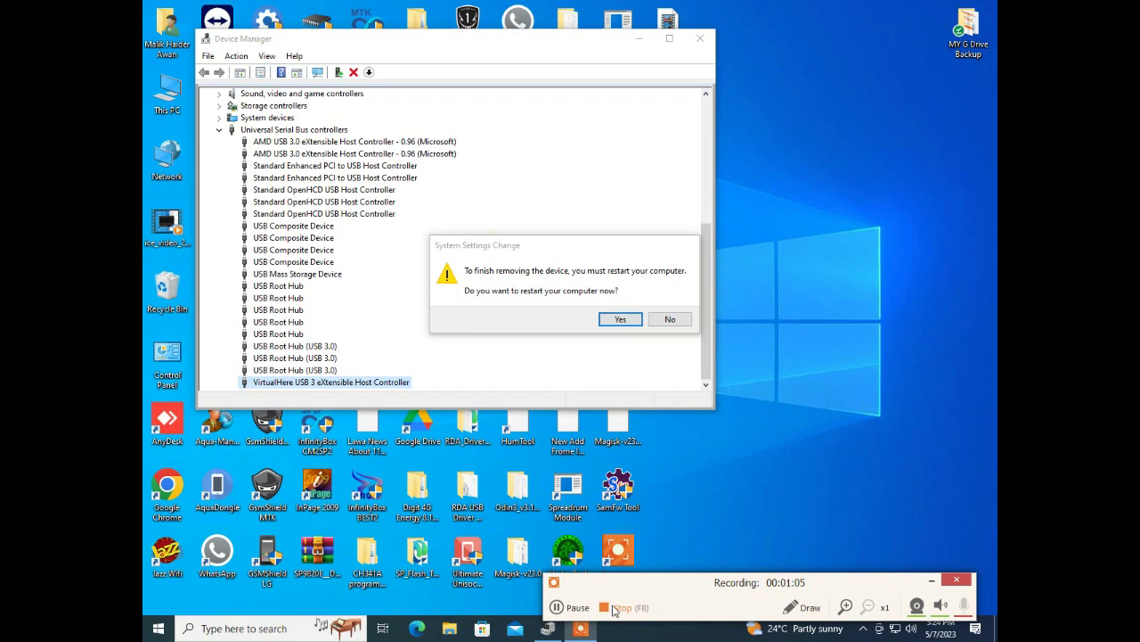
pyautogui.click(613, 608)
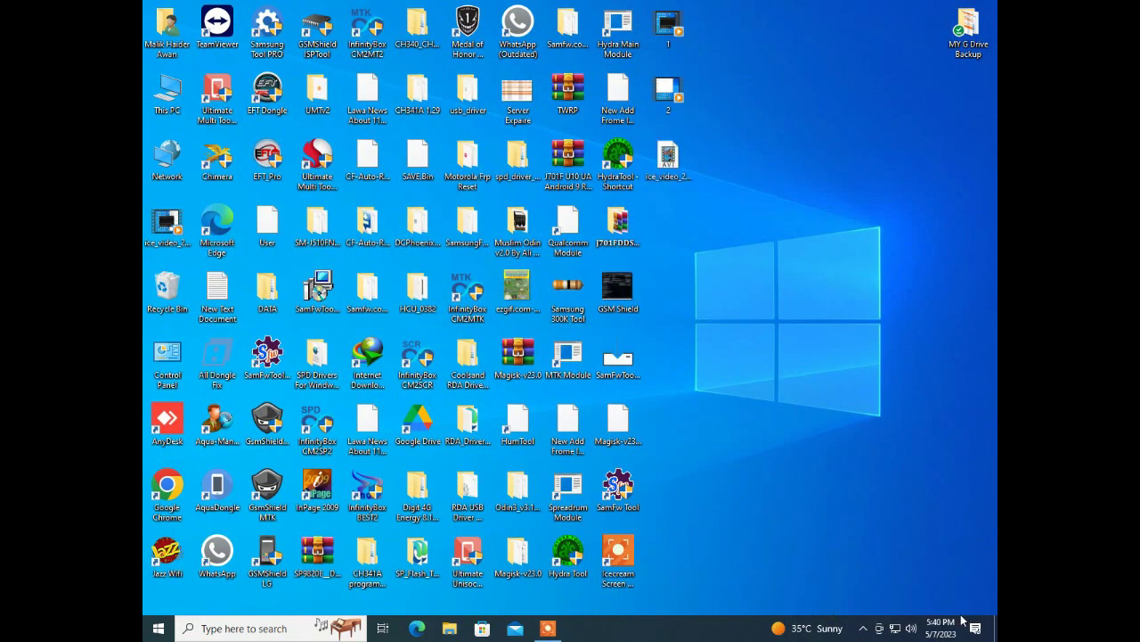
pyautogui.click(863, 628)
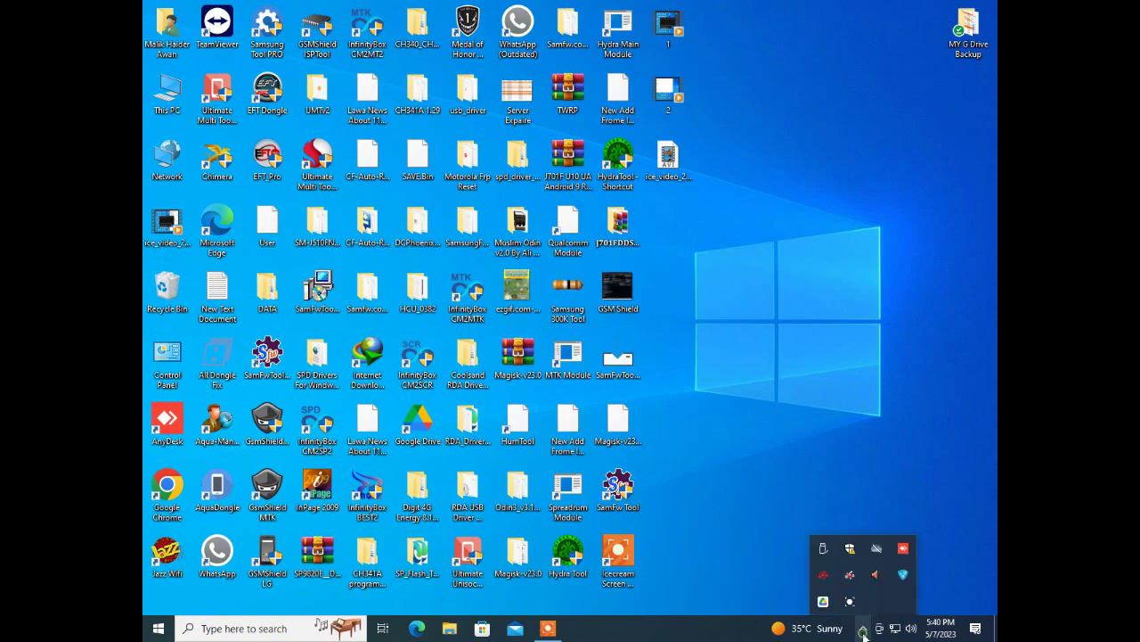
pyautogui.click(736, 437)
# Open Device Manager, expand Universal Serial Bus controllers, and reshape its window into a tall, narrow one clear of the desktop icons.
pyautogui.click(156, 628)
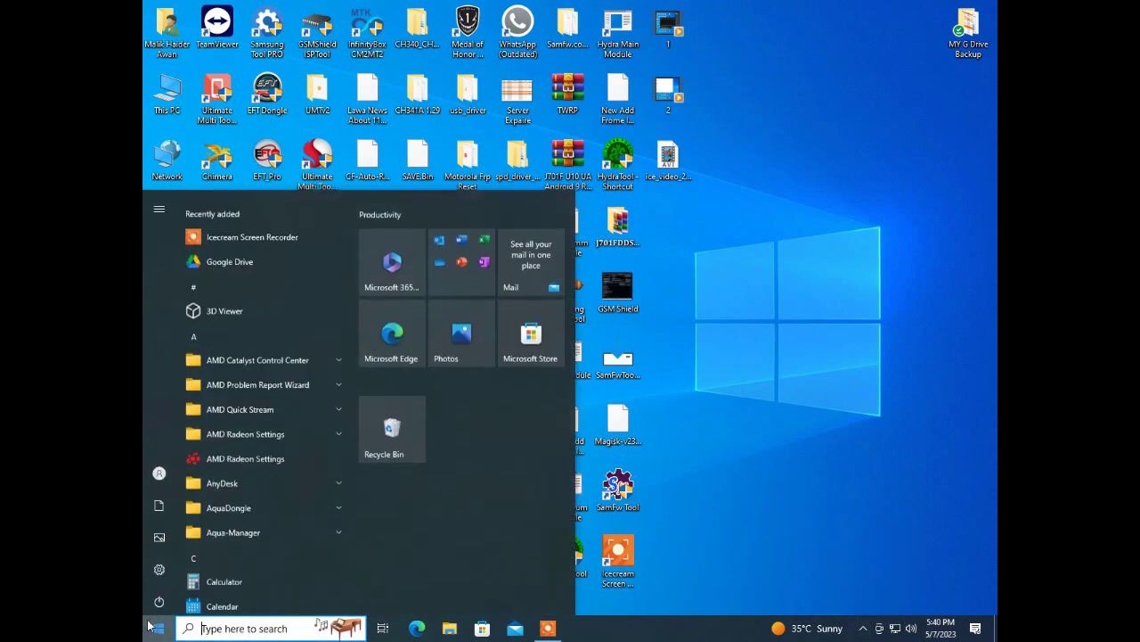
pyautogui.write('dev')
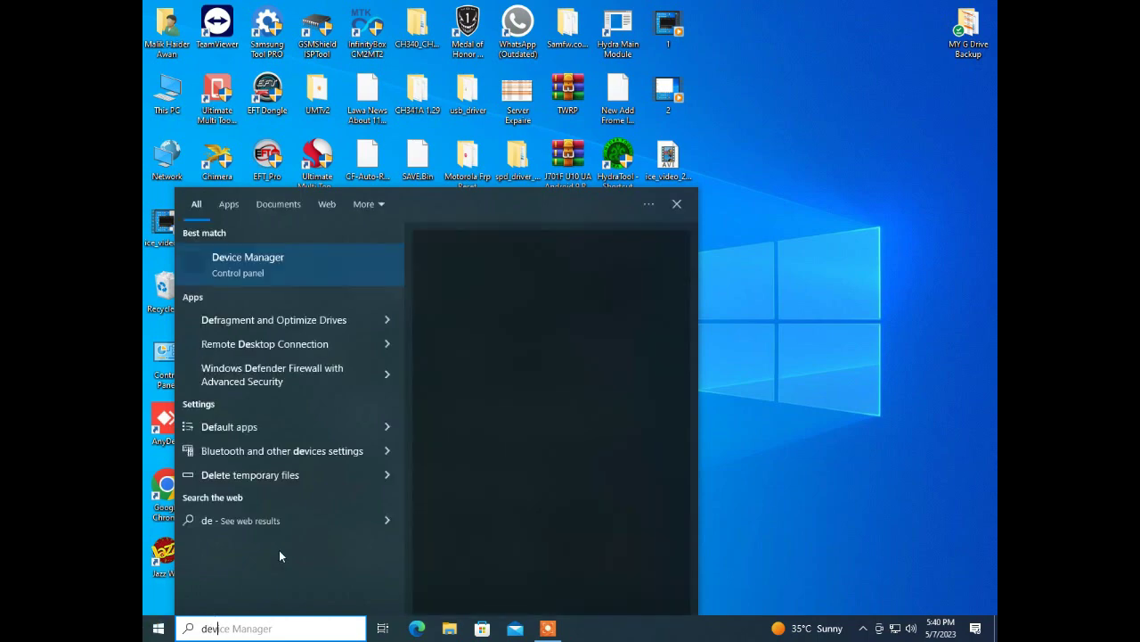
pyautogui.click(498, 374)
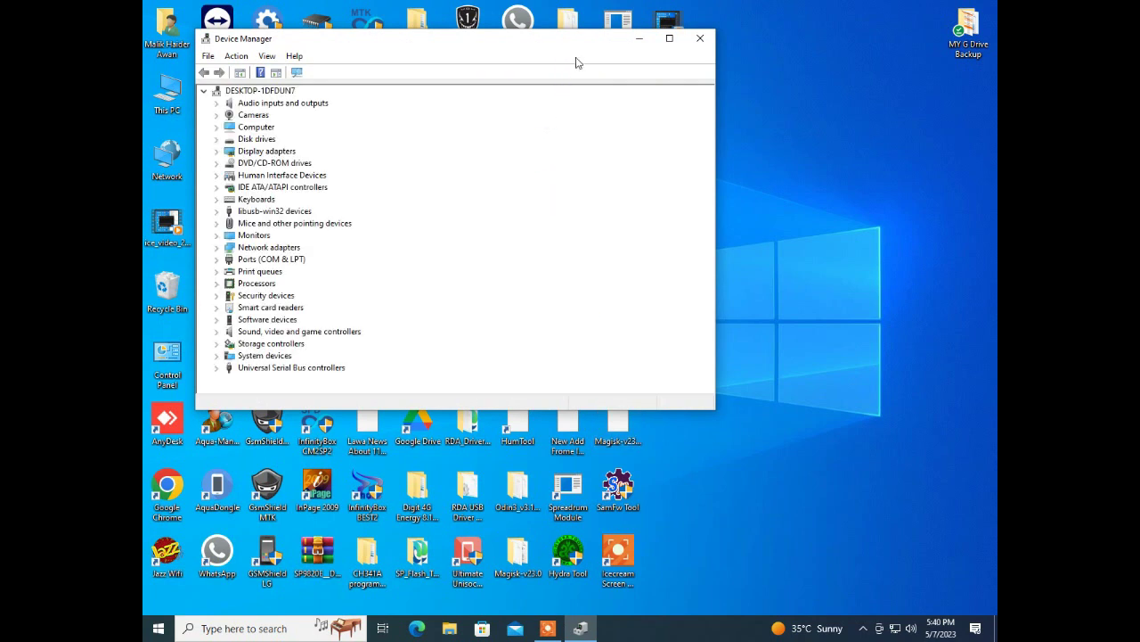
pyautogui.click(216, 368)
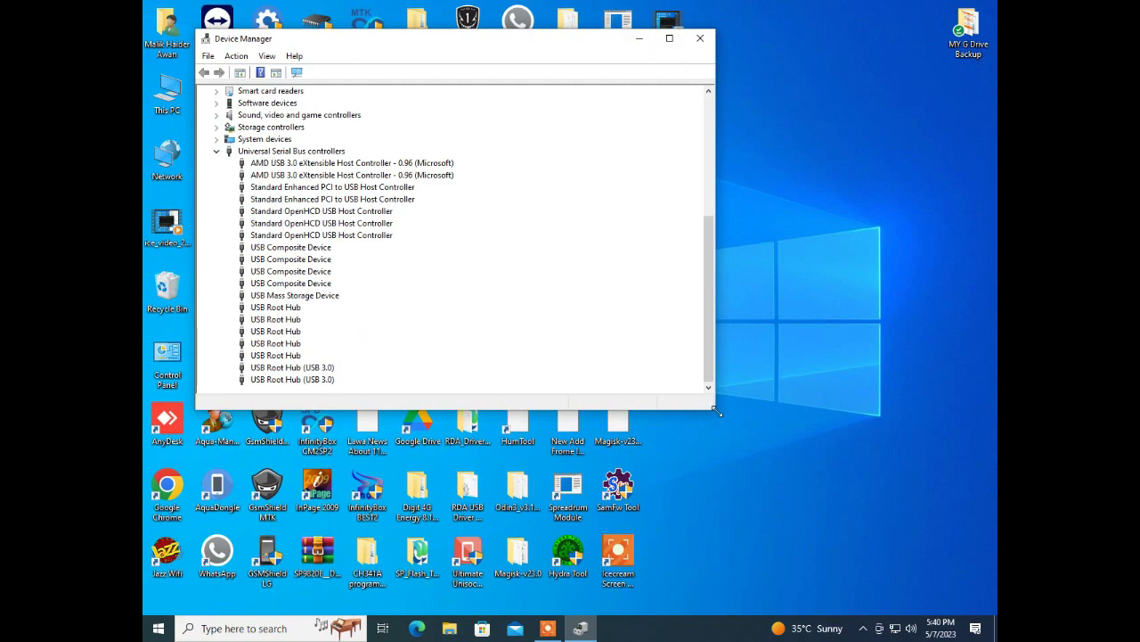
pyautogui.moveTo(721, 407); pyautogui.dragTo(402, 598)
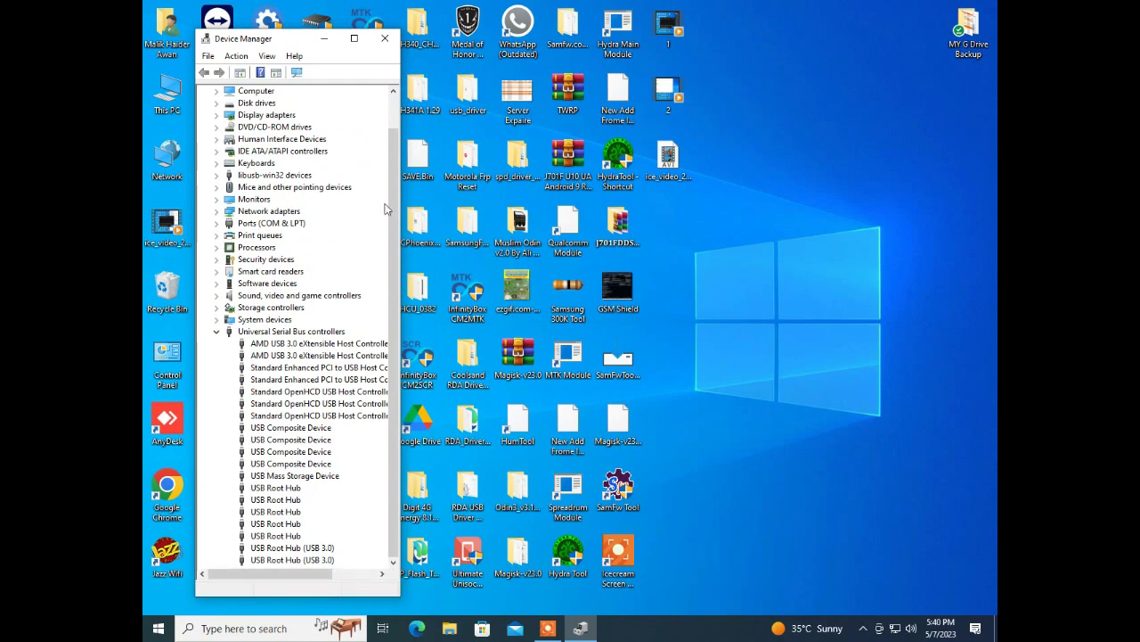
pyautogui.moveTo(270, 43); pyautogui.dragTo(834, 25)
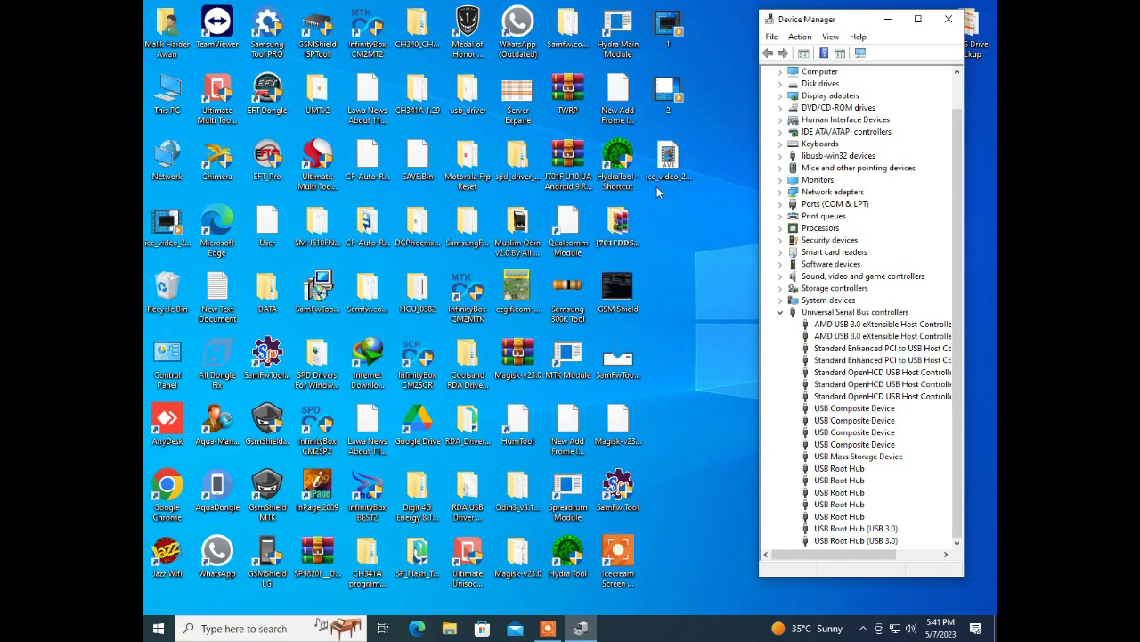
# Run the HydraTool desktop shortcut as administrator.
pyautogui.click(630, 169)
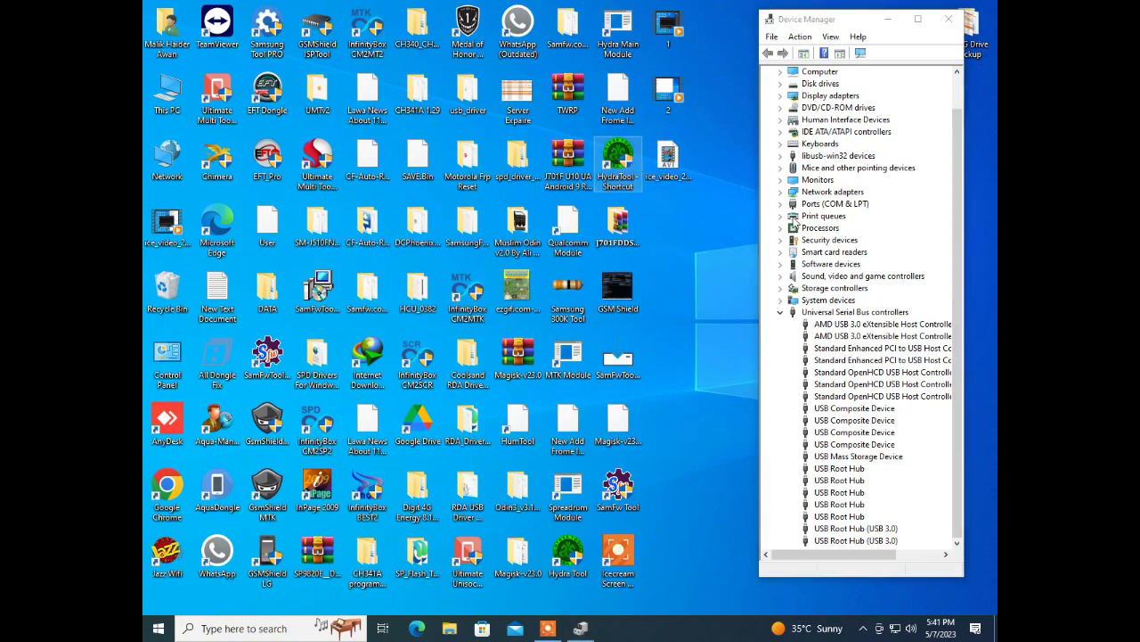
pyautogui.rightClick(630, 169)
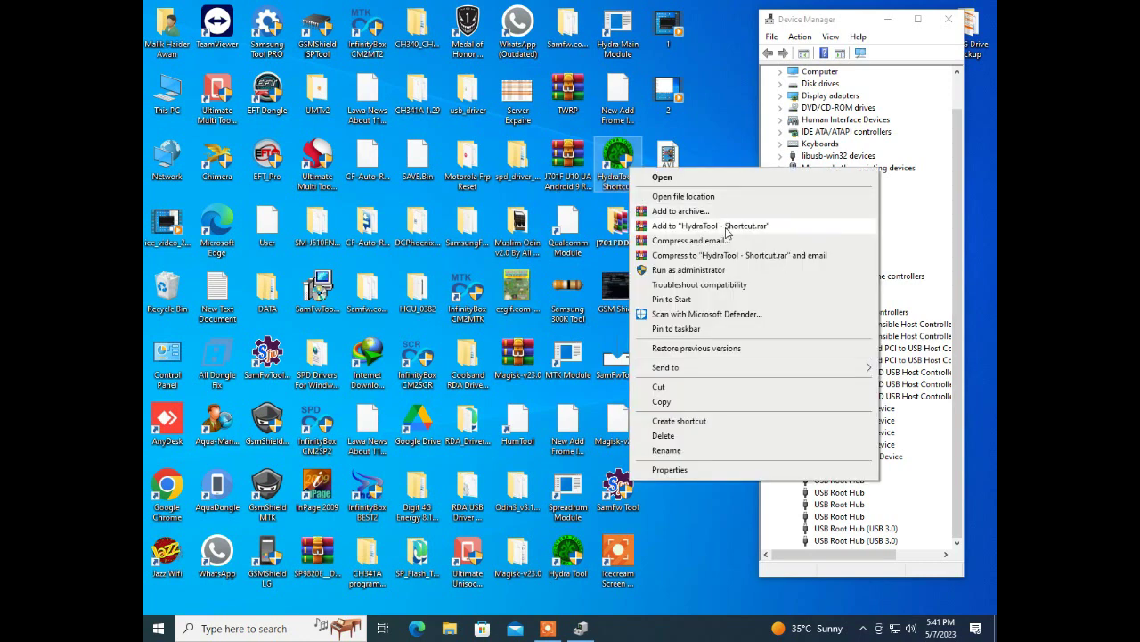
pyautogui.click(691, 270)
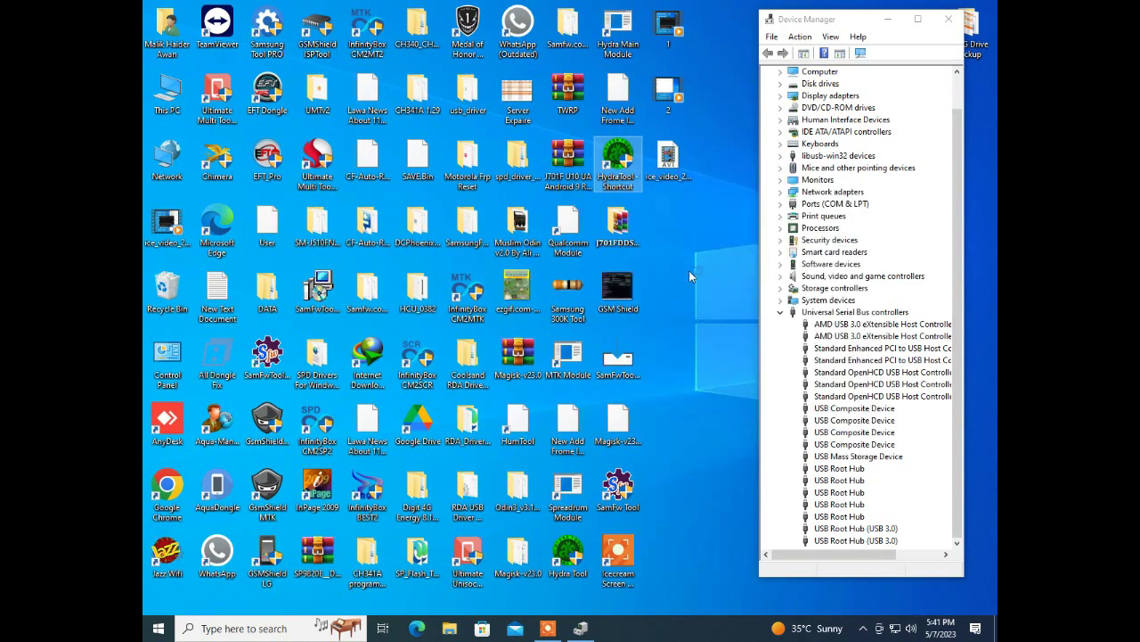
pyautogui.click(523, 392)
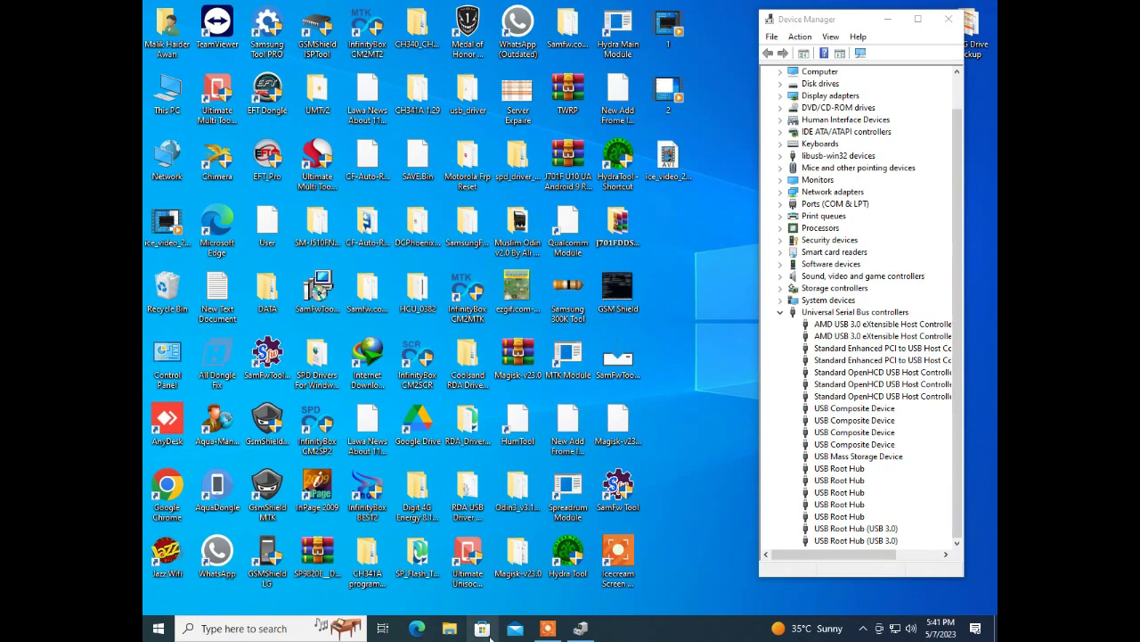
pyautogui.click(548, 629)
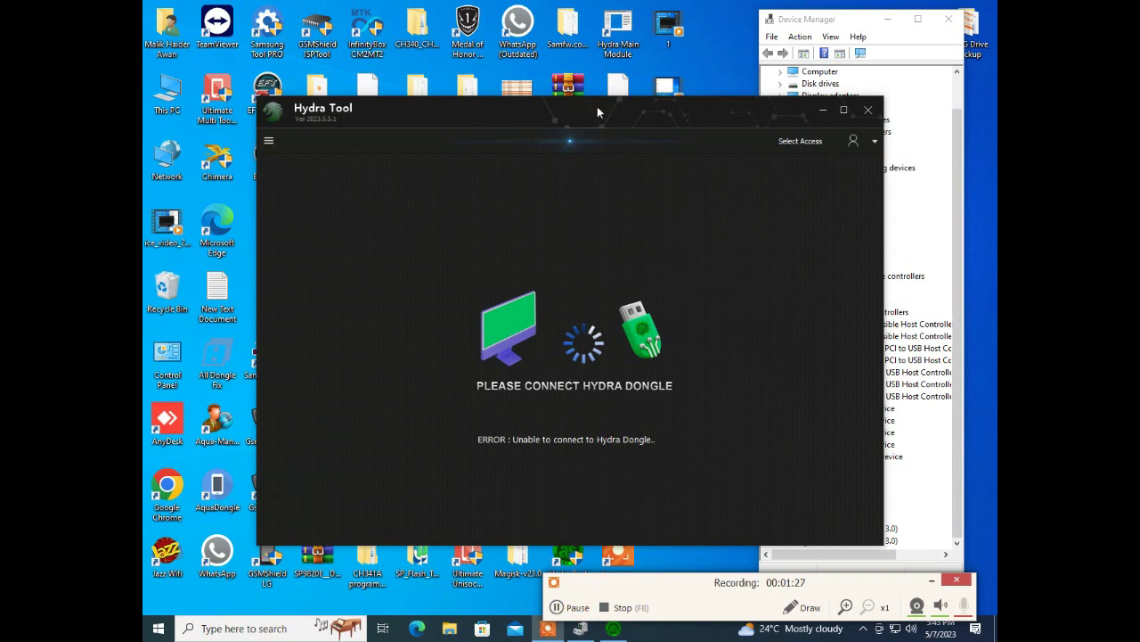
pyautogui.moveTo(597, 106); pyautogui.dragTo(623, 71)
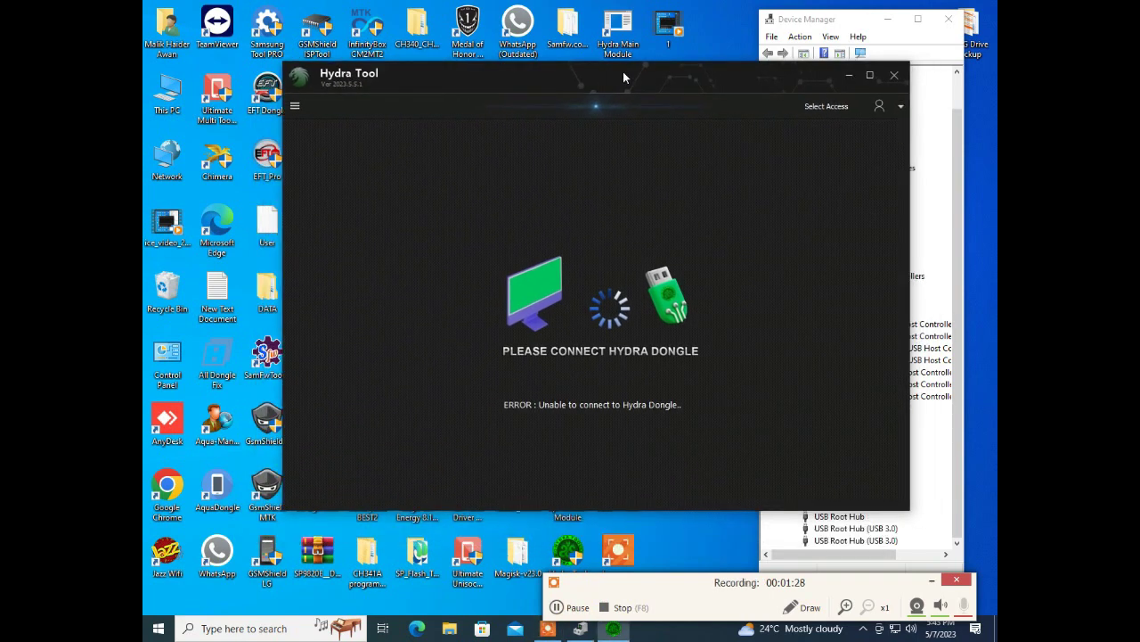
pyautogui.click(932, 580)
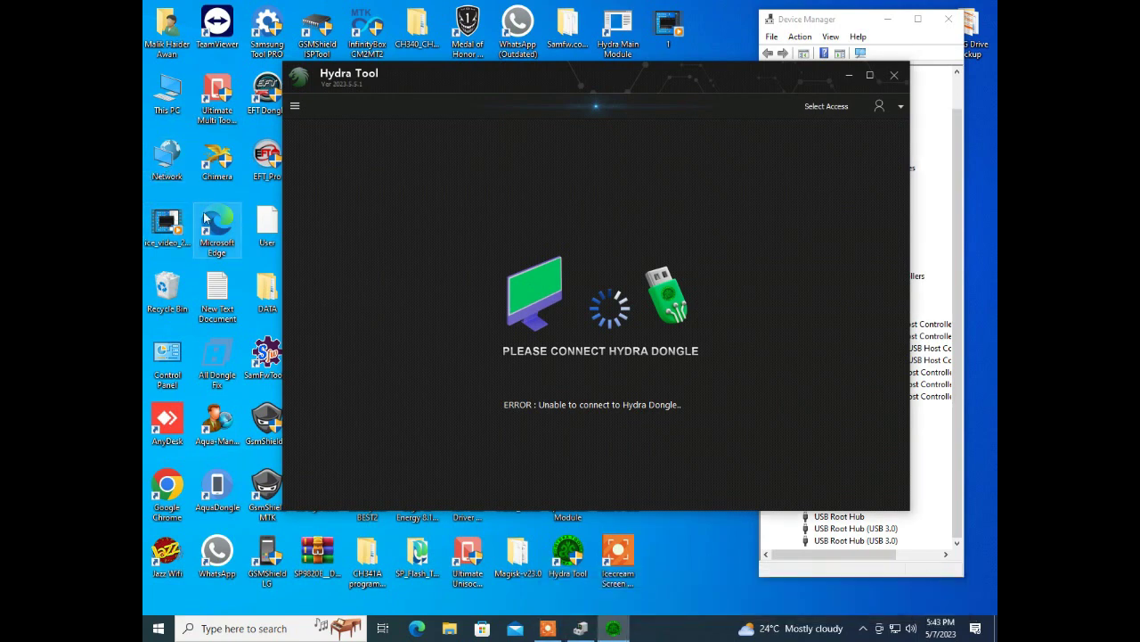
# Launch All Dongle Fix, connect the shared Hydra Dongle, and move the dongle server window away from Device Manager.
pyautogui.doubleClick(223, 360)
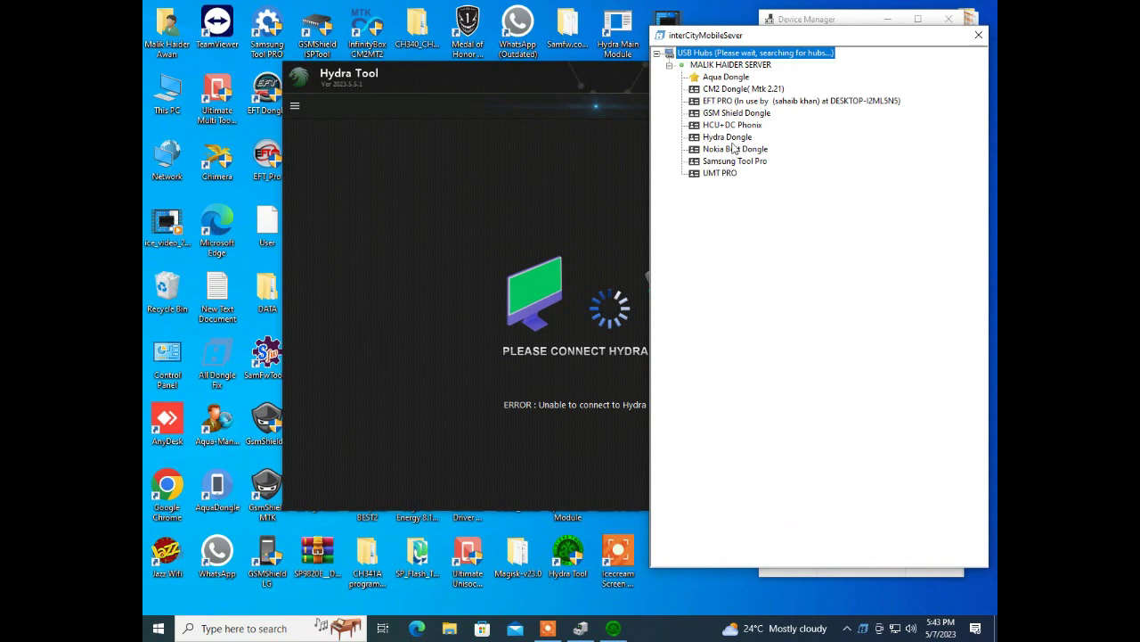
pyautogui.rightClick(729, 138)
pyautogui.click(757, 147)
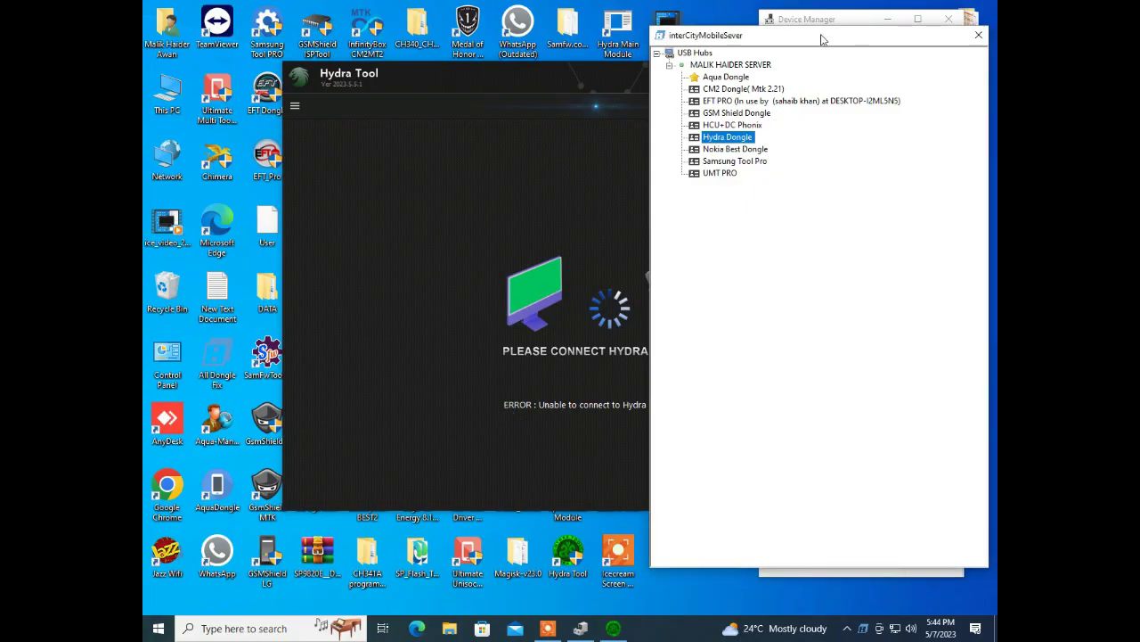
pyautogui.moveTo(768, 35); pyautogui.dragTo(229, 124)
# Check the USB controllers in Device Manager and place the Hydra Tool window beside that list.
pyautogui.click(771, 37)
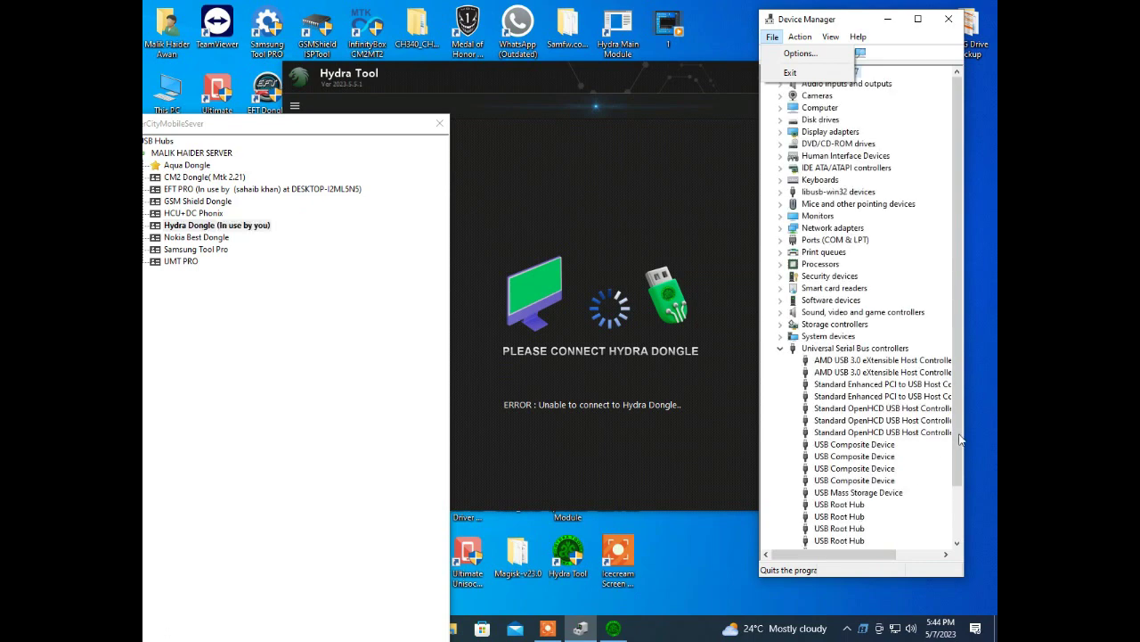
pyautogui.scroll(-2, 960, 438)
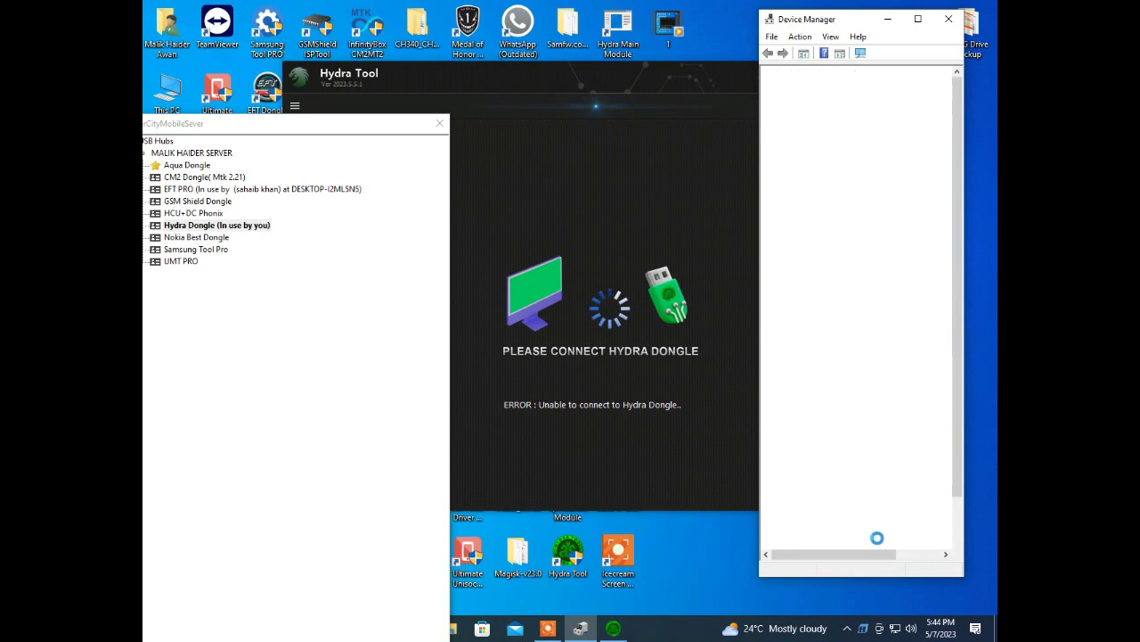
pyautogui.click(614, 382)
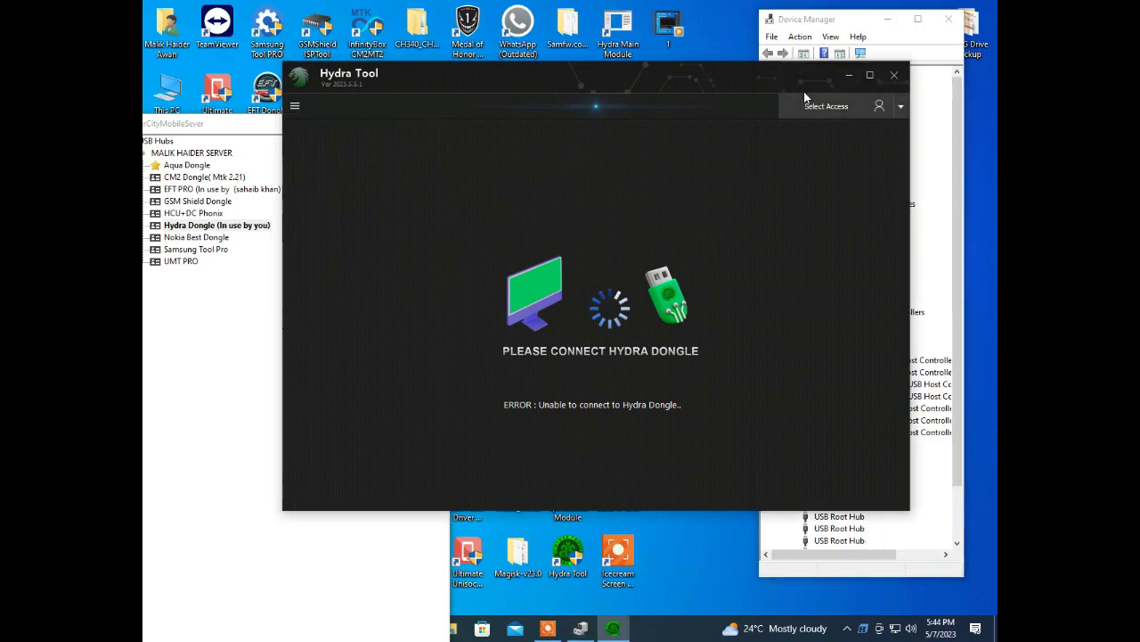
pyautogui.moveTo(783, 74); pyautogui.dragTo(609, 99)
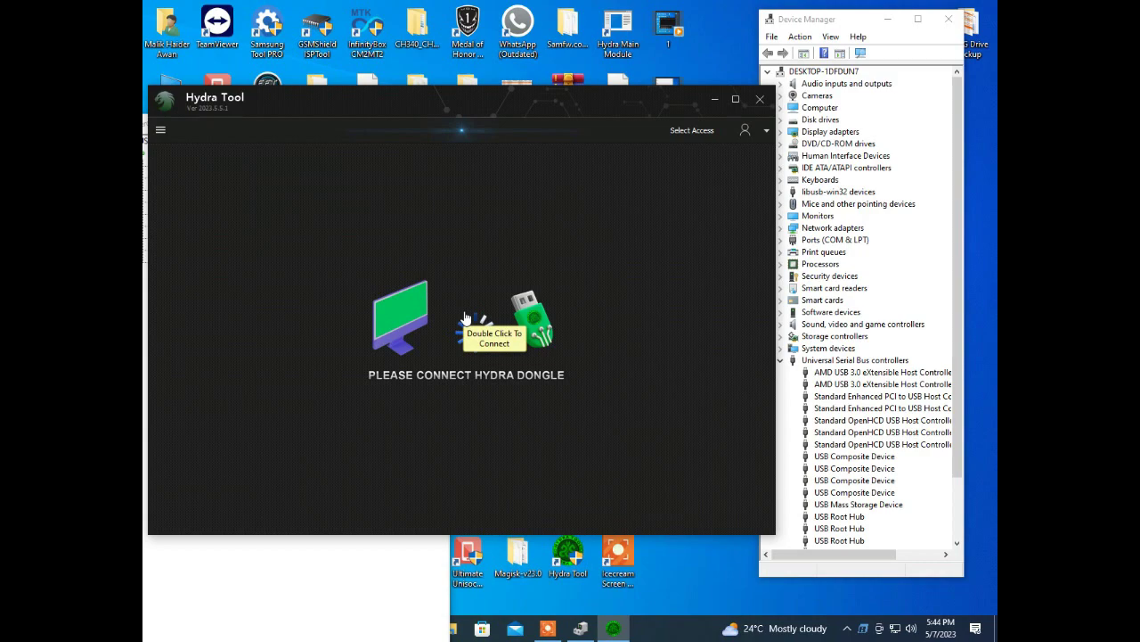
# Minimize Hydra Tool and open the file location of the HydraTool desktop shortcut.
pyautogui.click(720, 100)
pyautogui.rightClick(622, 162)
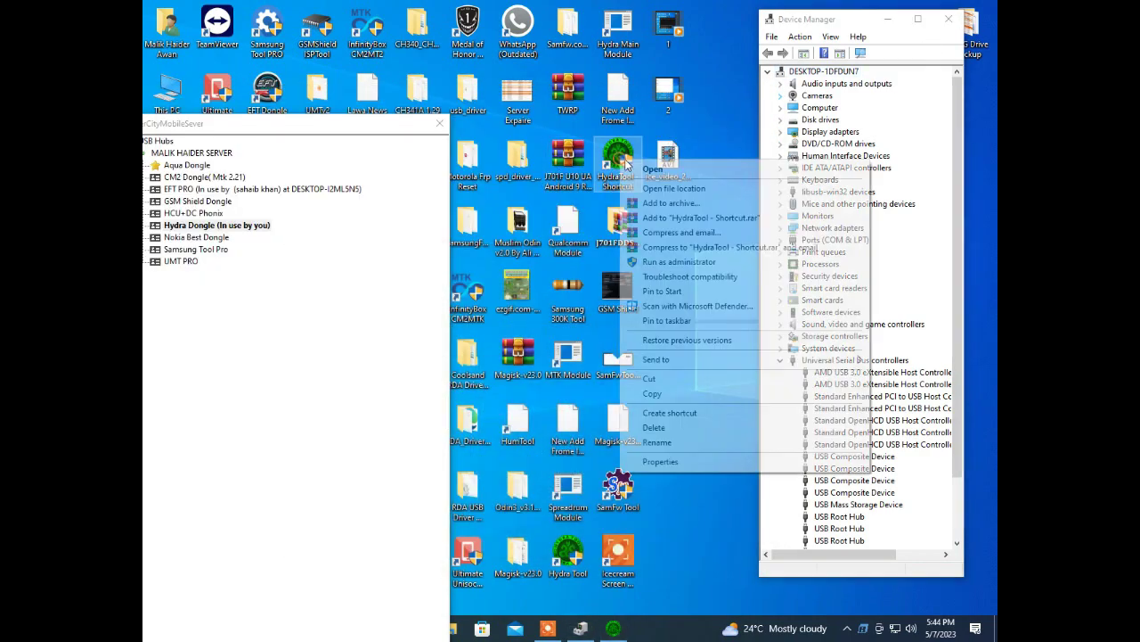
pyautogui.click(670, 188)
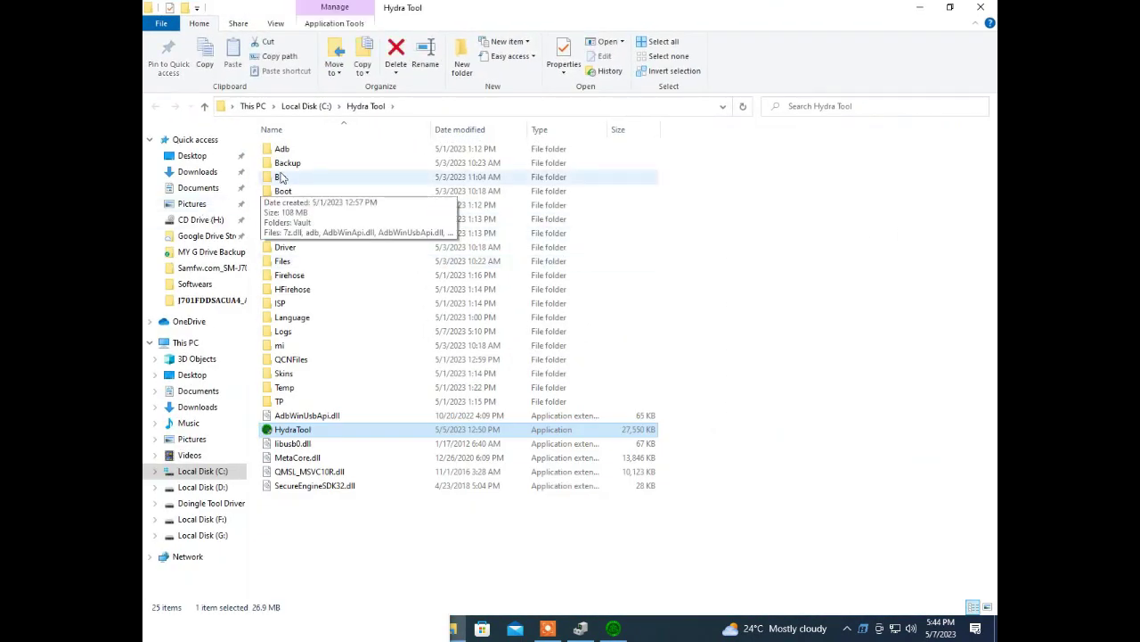
# Run setup from Hydra Tool's Driver\SmartCardReader_Alcor folder, minimize the folder window, and start installing the Alcor Micro Smart Card Reader Driver.
pyautogui.doubleClick(296, 252)
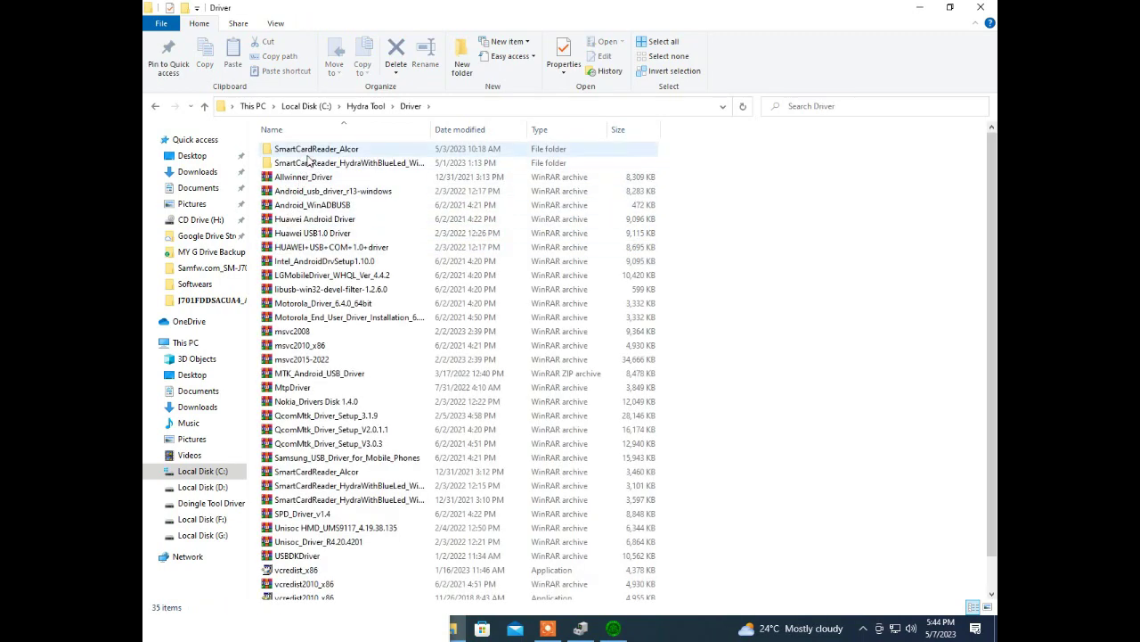
pyautogui.click(311, 153)
pyautogui.doubleClick(311, 153)
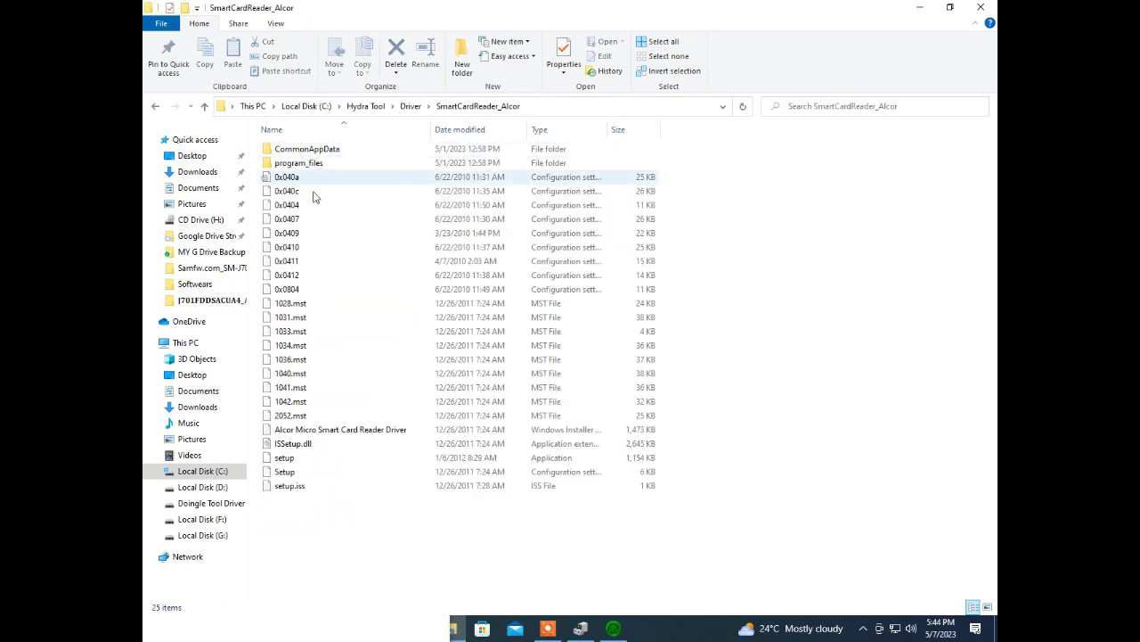
pyautogui.click(278, 460)
pyautogui.doubleClick(278, 460)
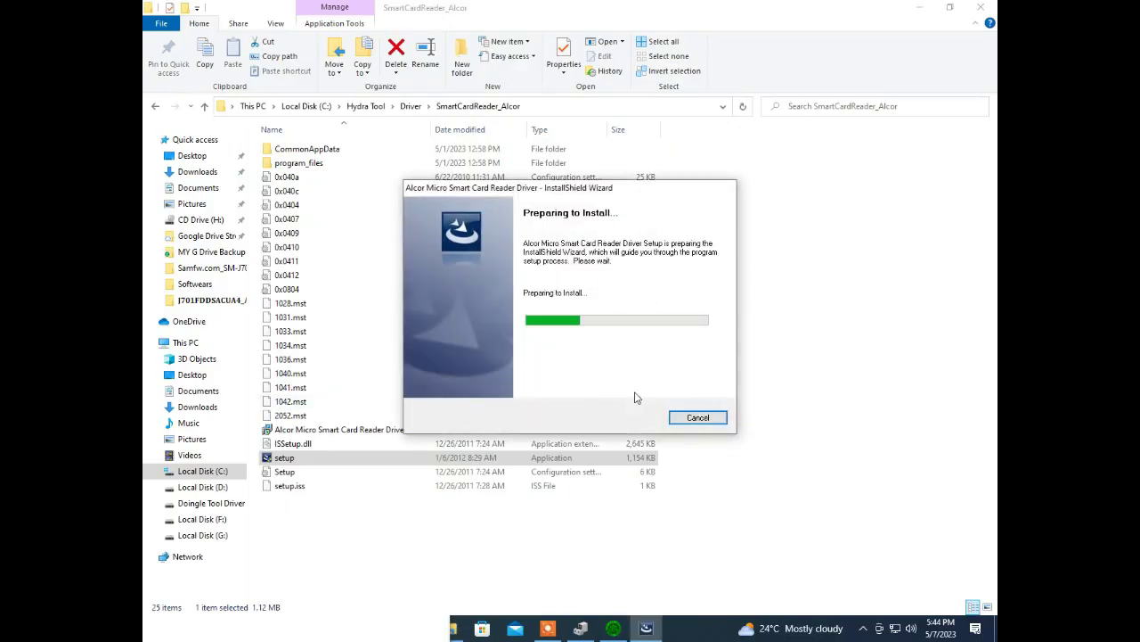
pyautogui.click(922, 7)
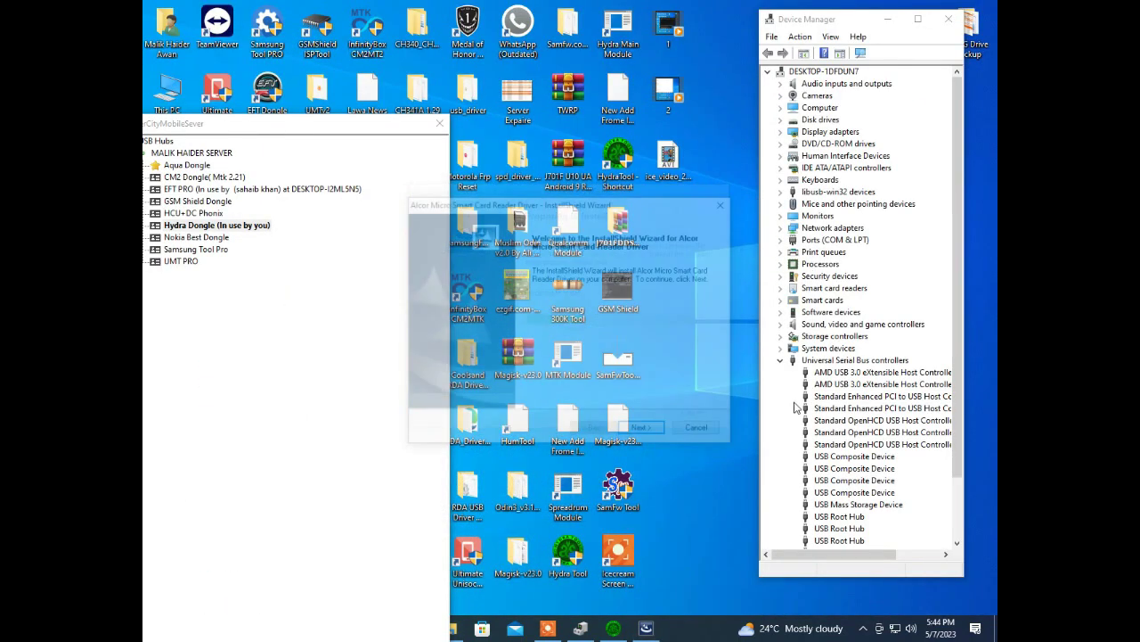
pyautogui.scroll(-2, 828, 484)
pyautogui.click(660, 432)
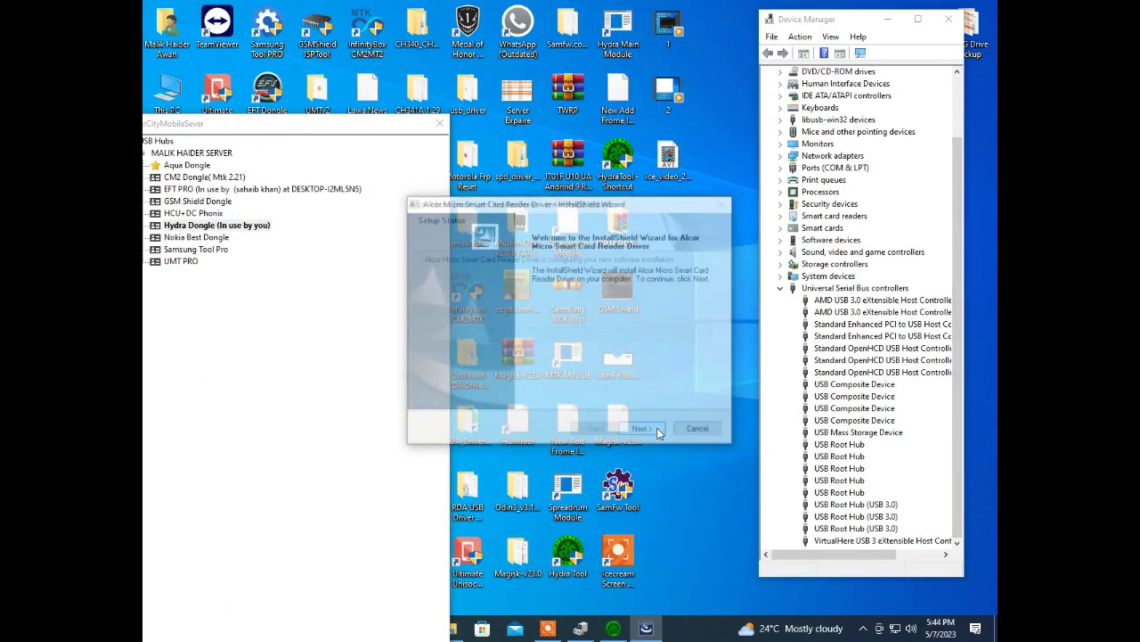
pyautogui.moveTo(868, 553)
pyautogui.mouseDown()
pyautogui.moveTo(909, 554)
pyautogui.moveTo(881, 554)
pyautogui.mouseUp()
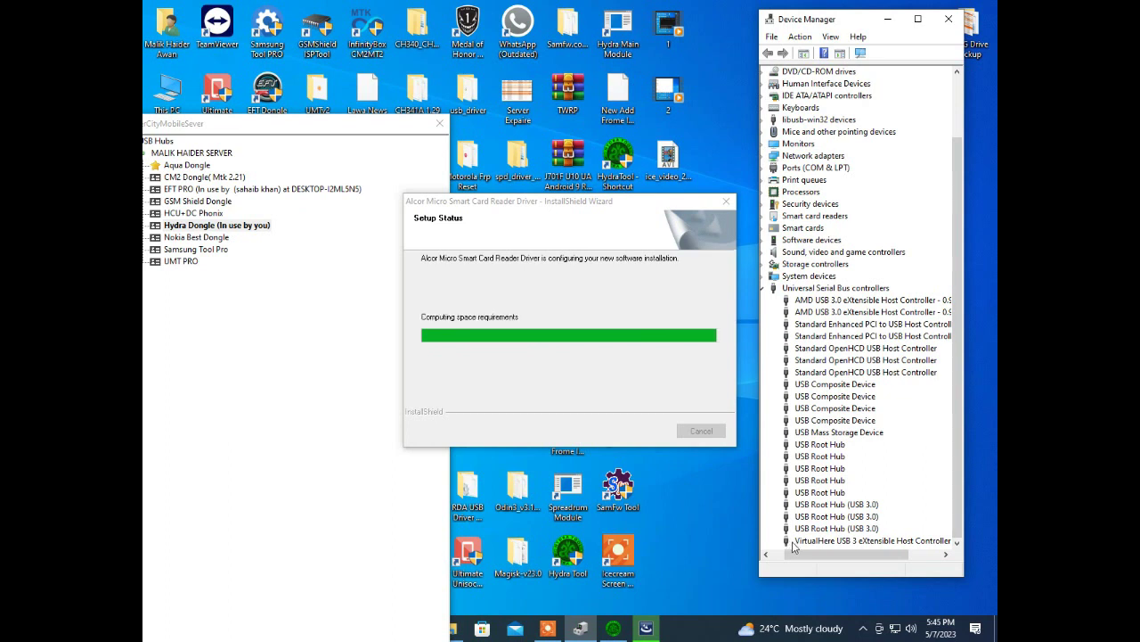
pyautogui.rightClick(793, 543)
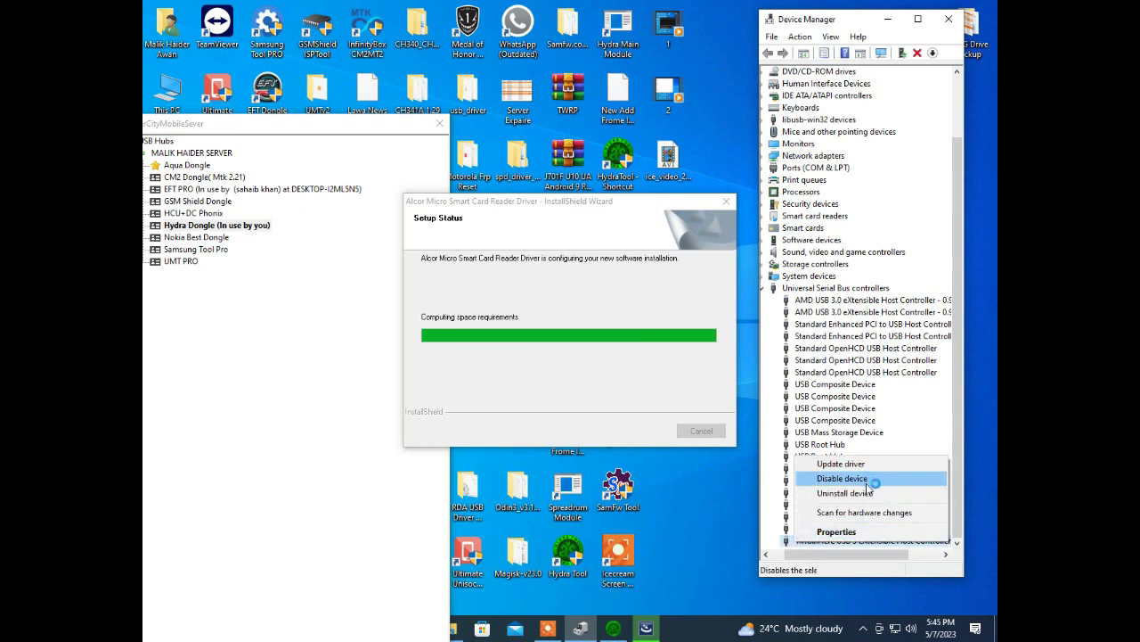
pyautogui.click(860, 492)
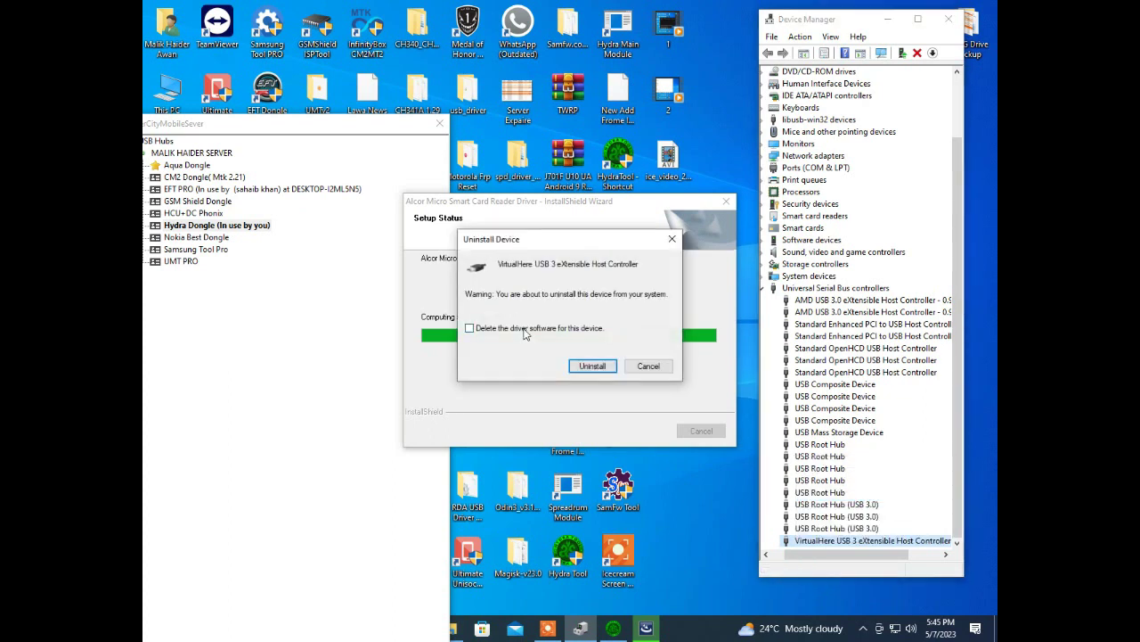
pyautogui.click(649, 366)
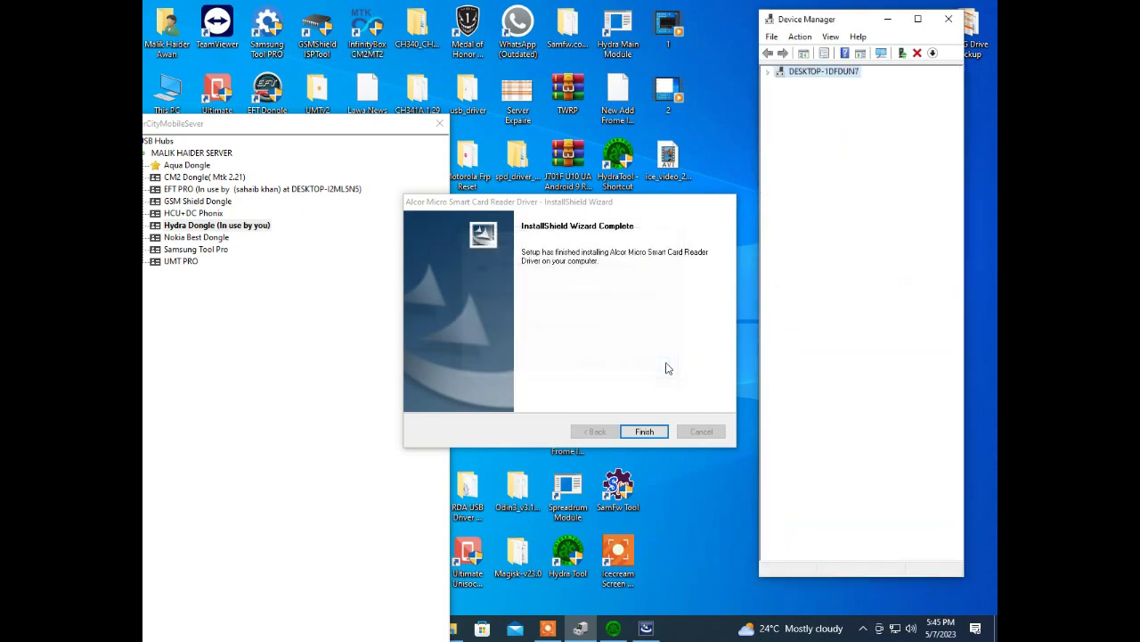
# Finish the Alcor Micro Smart Card Reader Driver installation and restore the Hydra Tool window.
pyautogui.click(657, 433)
pyautogui.click(645, 431)
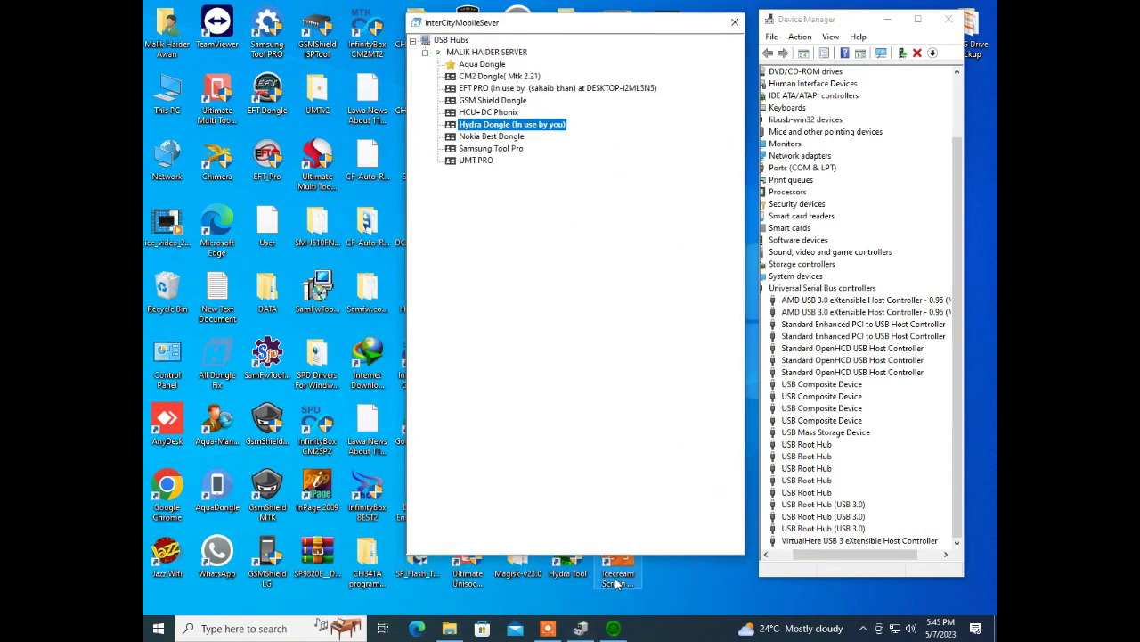
pyautogui.click(613, 628)
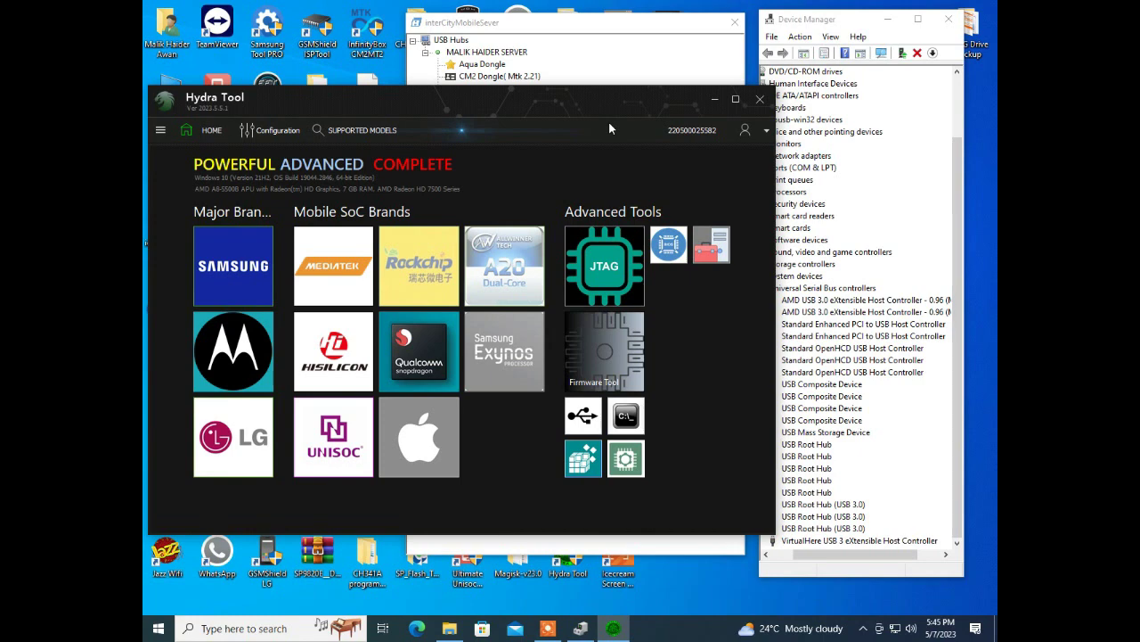
# Open the MediaTek tool, look through its list of supported brands, and return to the Hydra Tool home page.
pyautogui.click(337, 267)
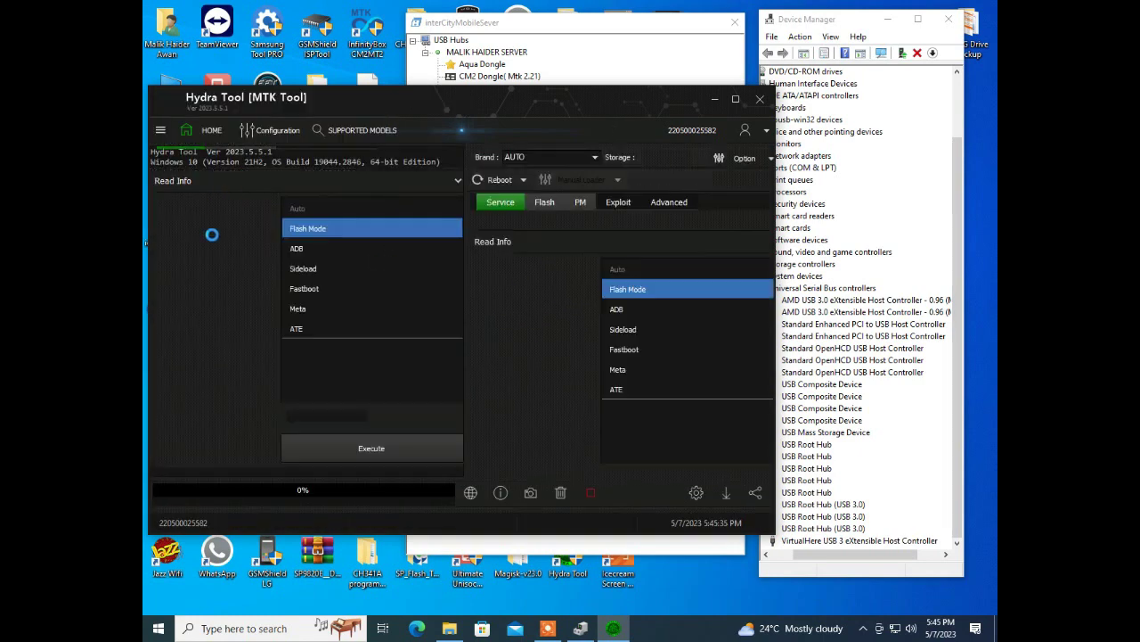
pyautogui.click(599, 157)
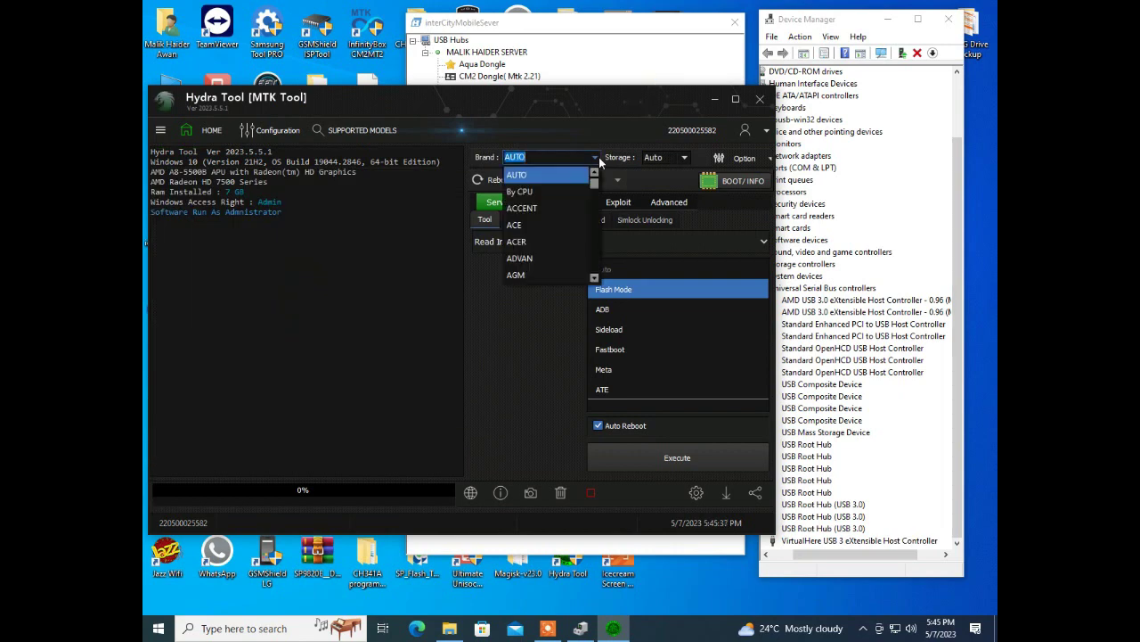
pyautogui.scroll(-3, 570, 223)
pyautogui.scroll(-5, 564, 230)
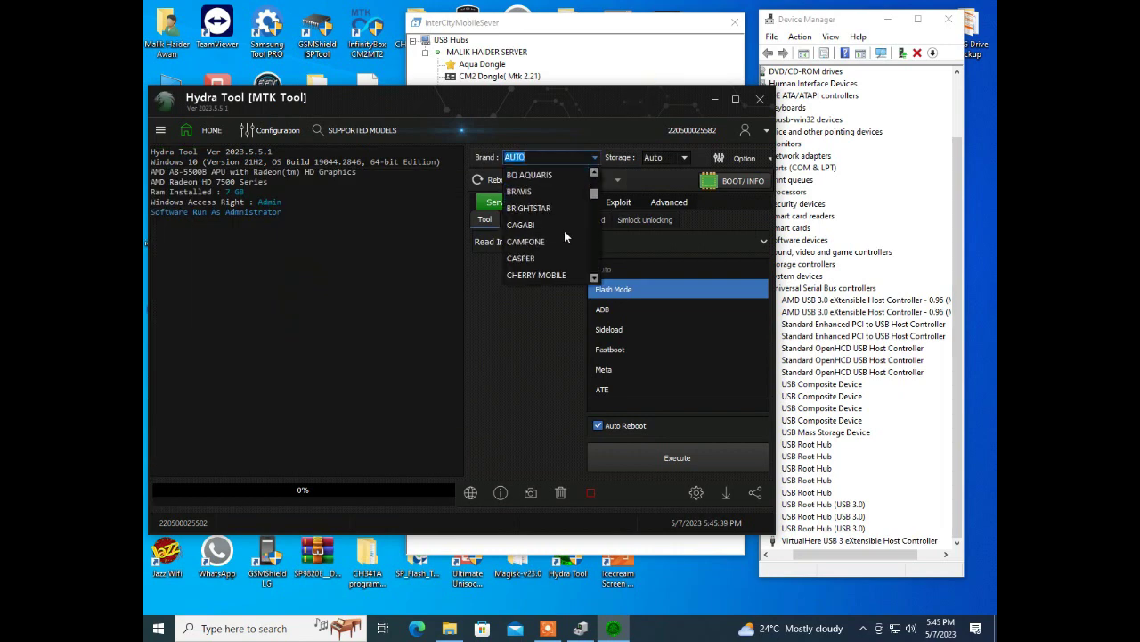
pyautogui.scroll(-6, 537, 262)
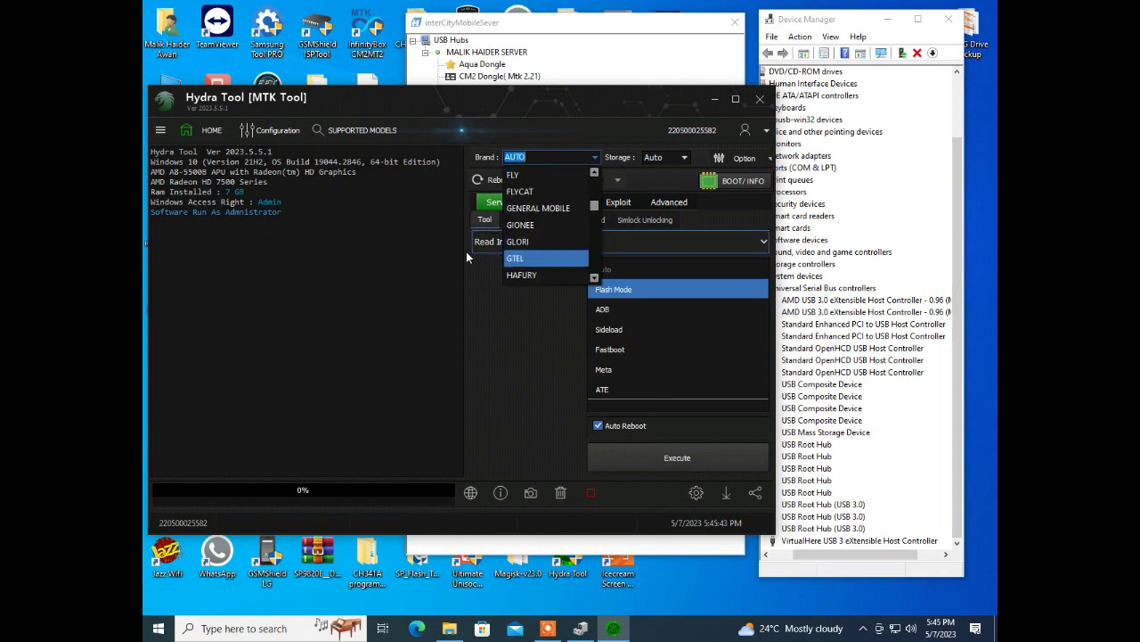
pyautogui.click(418, 262)
pyautogui.click(208, 130)
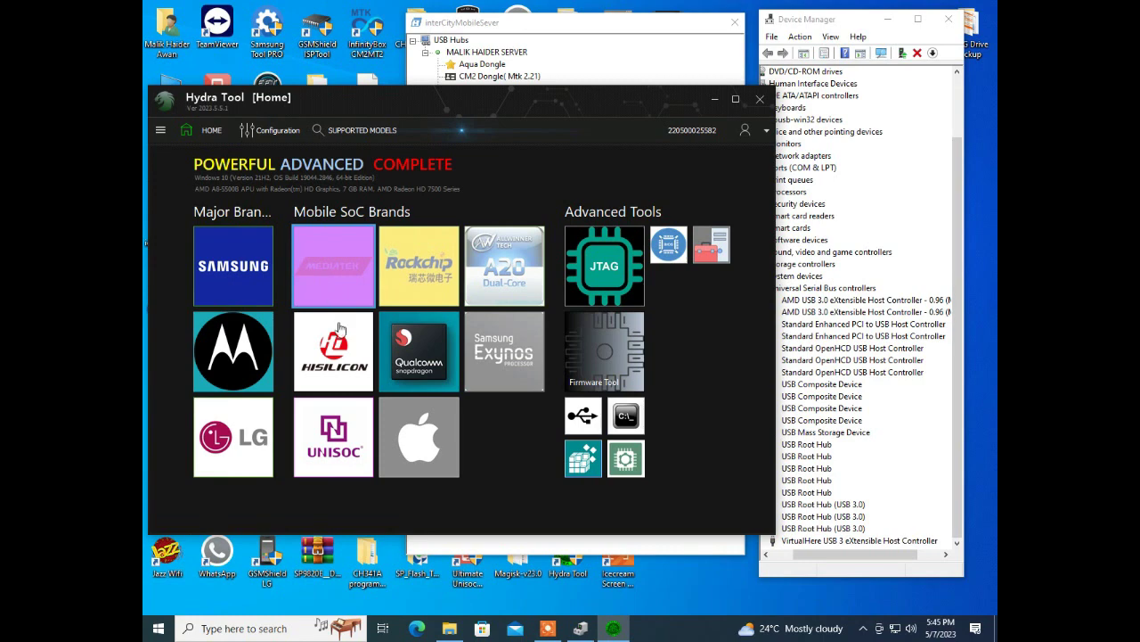
# Open the Qualcomm tool and set the brand to INFINIX.
pyautogui.click(405, 347)
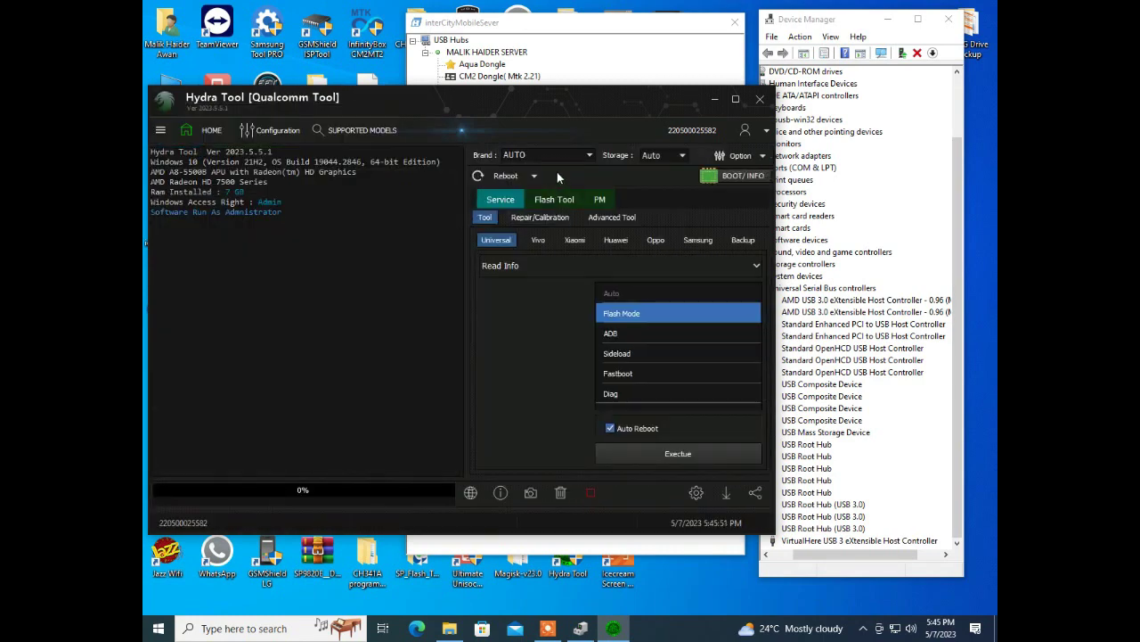
pyautogui.click(583, 155)
pyautogui.click(588, 157)
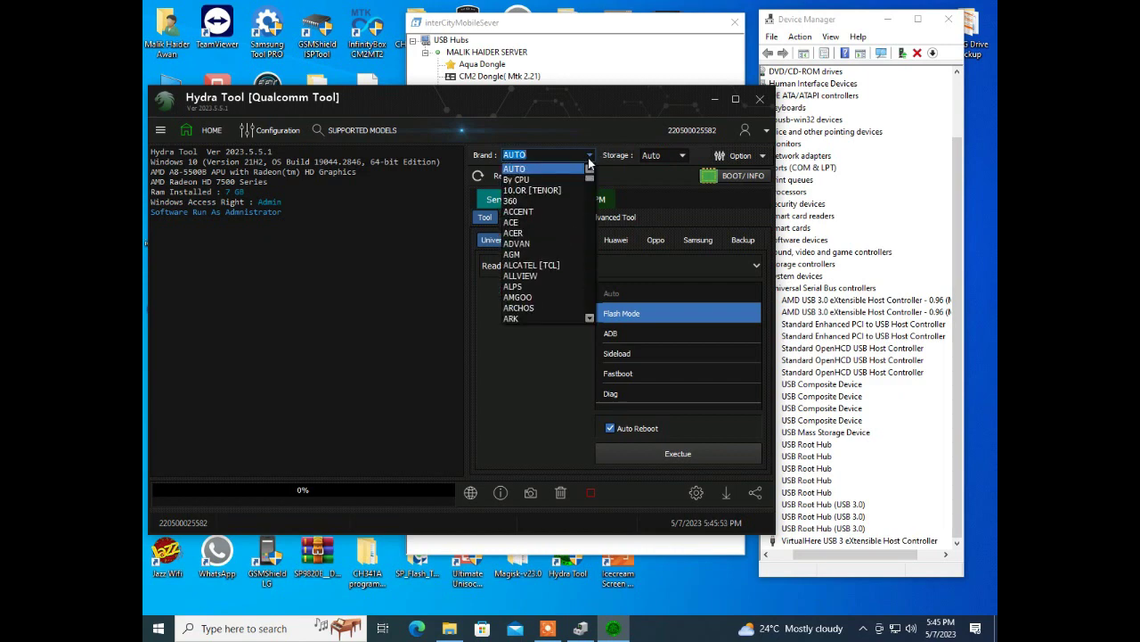
pyautogui.scroll(-5, 549, 260)
pyautogui.scroll(-7, 550, 271)
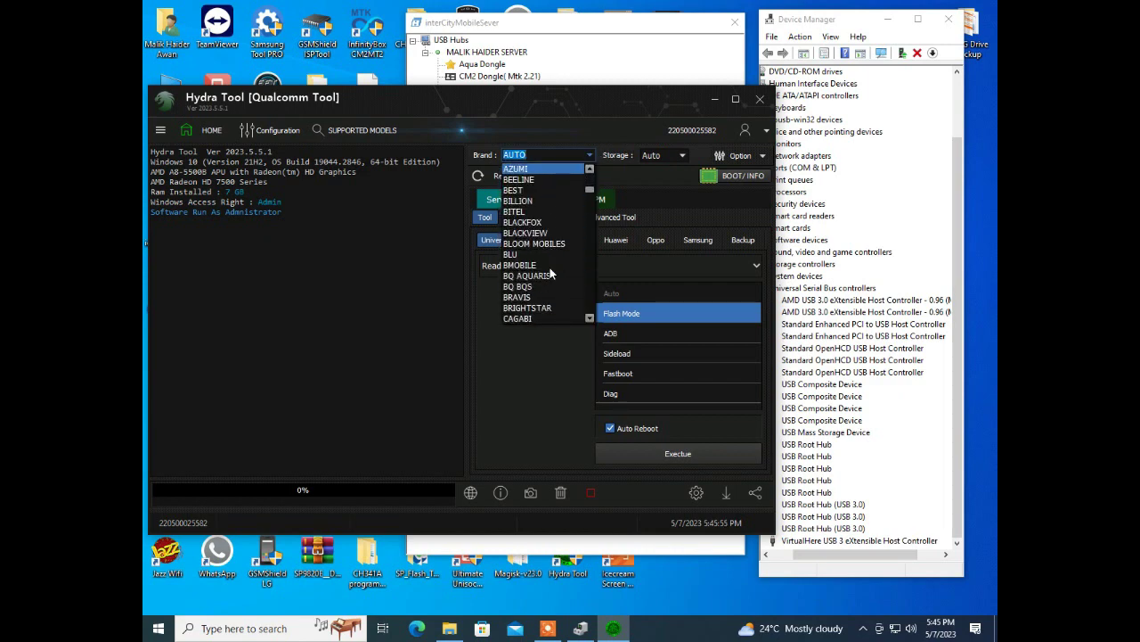
pyautogui.scroll(-6, 555, 290)
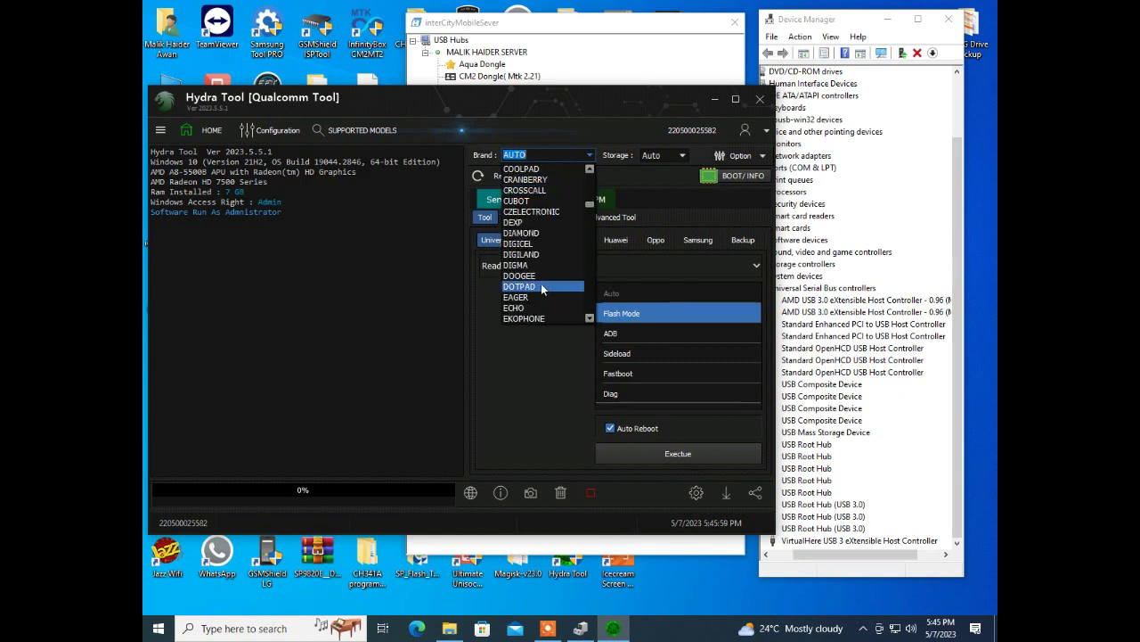
pyautogui.scroll(-4, 545, 286)
pyautogui.scroll(-10, 541, 285)
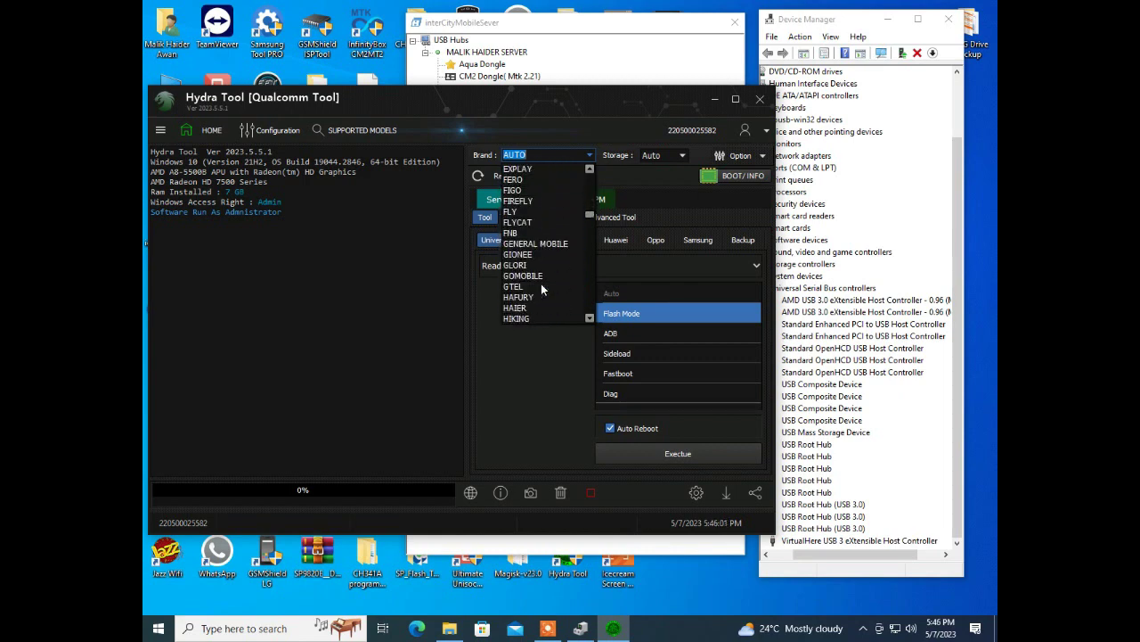
pyautogui.scroll(-2, 541, 284)
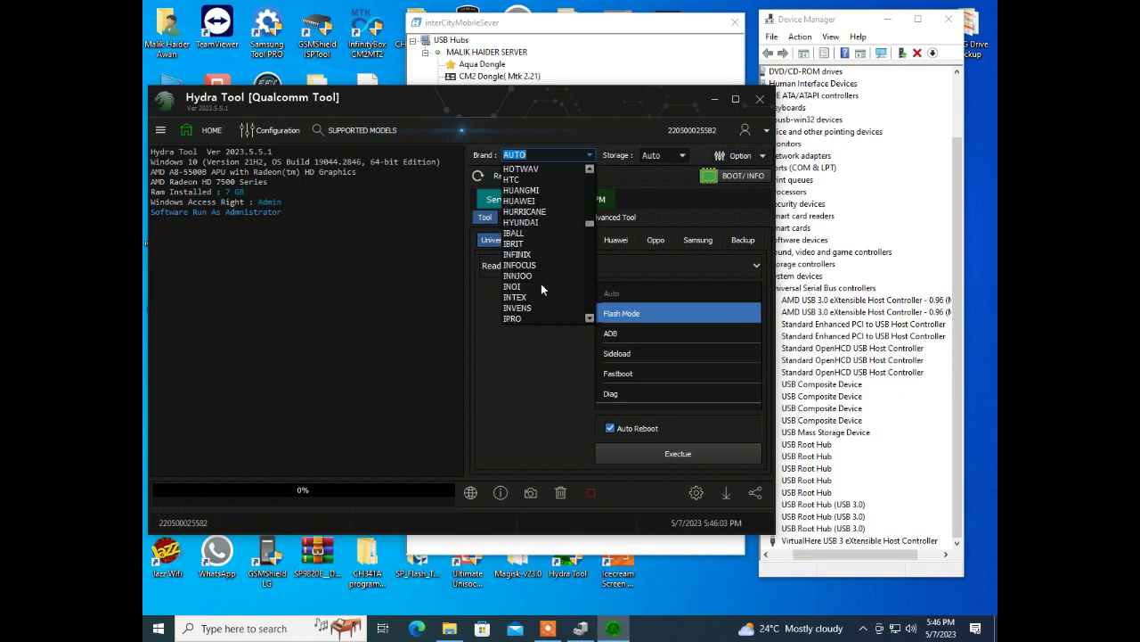
pyautogui.click(536, 254)
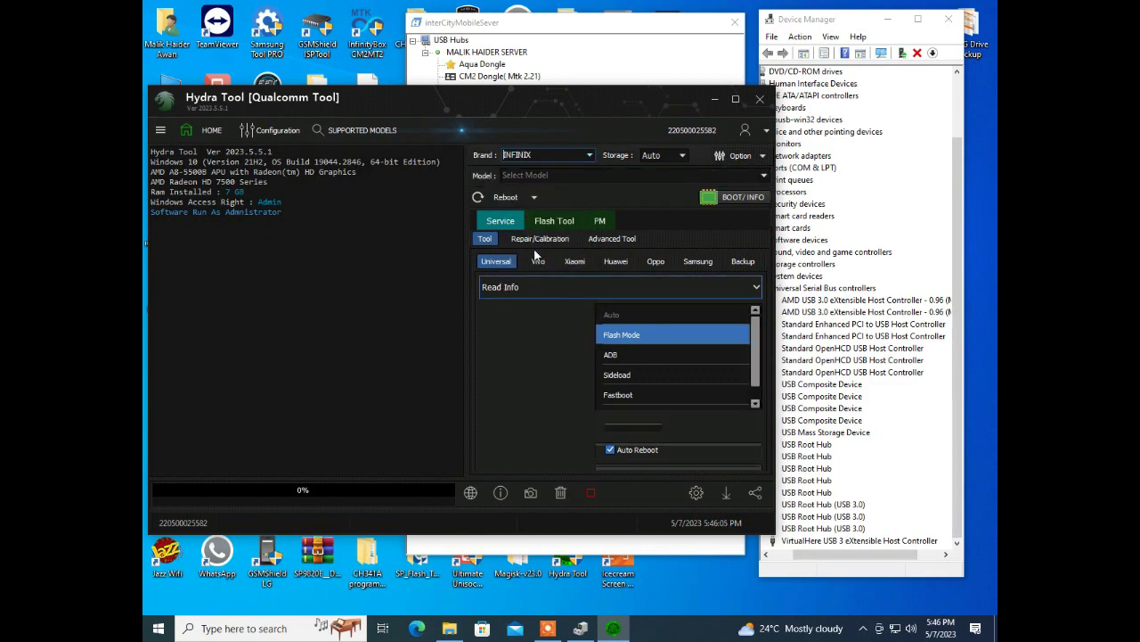
pyautogui.click(589, 157)
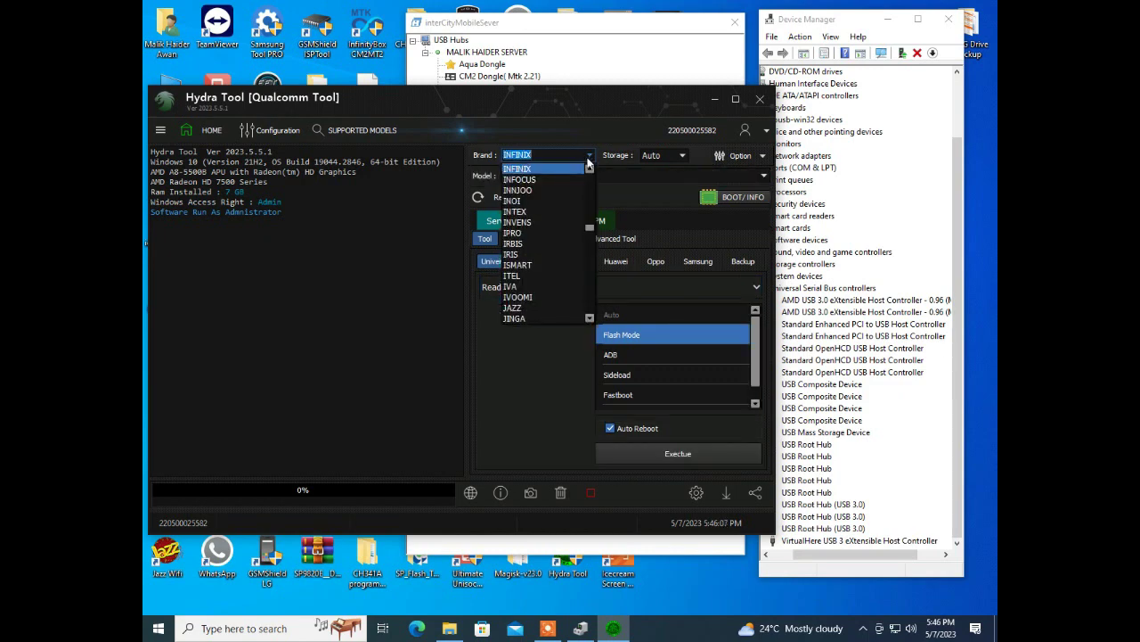
pyautogui.click(447, 399)
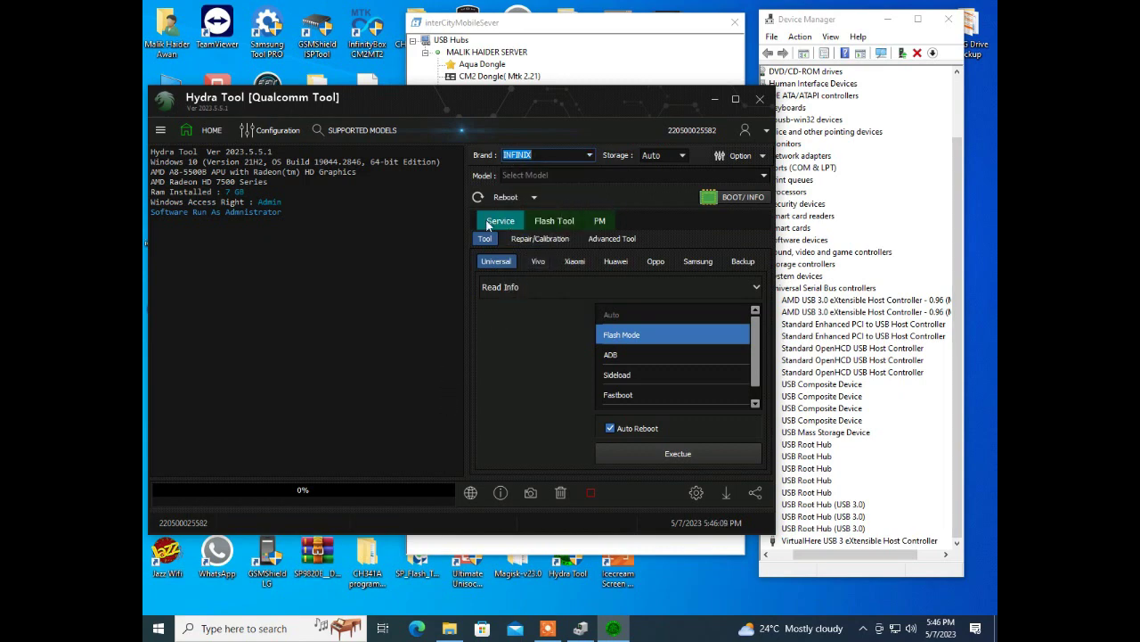
# Set the Infinix model to X620B ( ZERO 6) and return to the Hydra Tool home page.
pyautogui.click(759, 175)
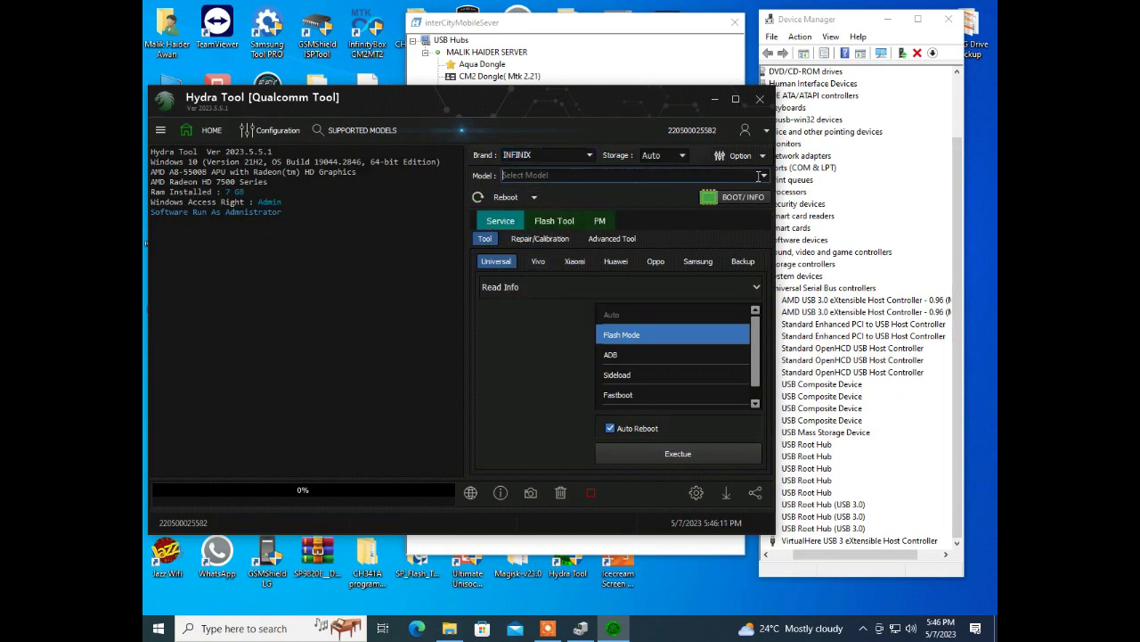
pyautogui.click(760, 176)
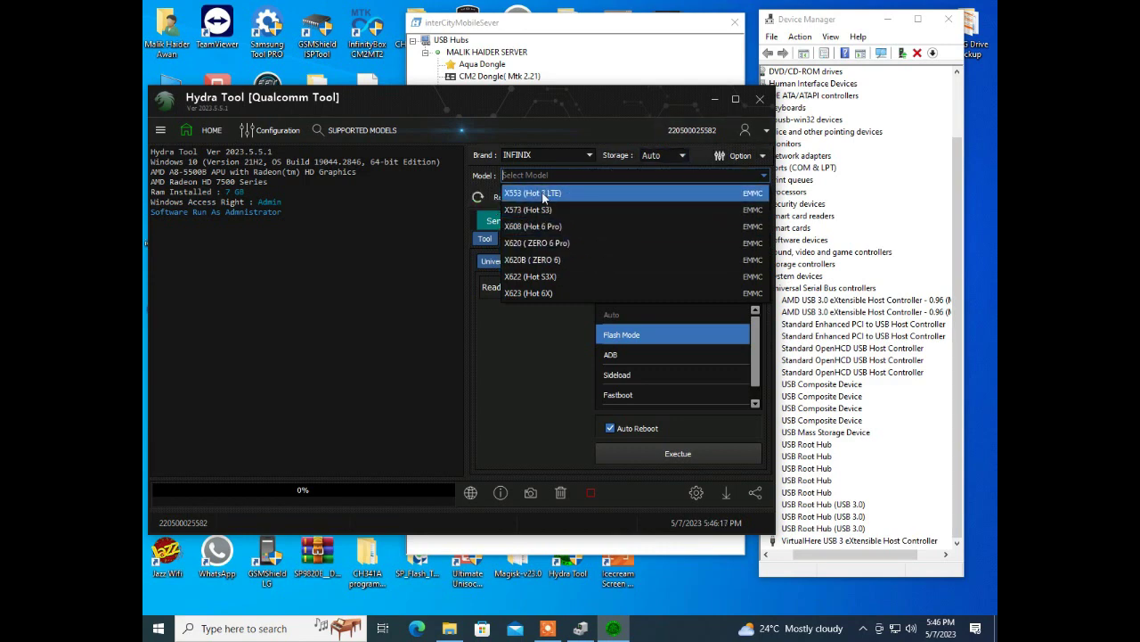
pyautogui.click(539, 260)
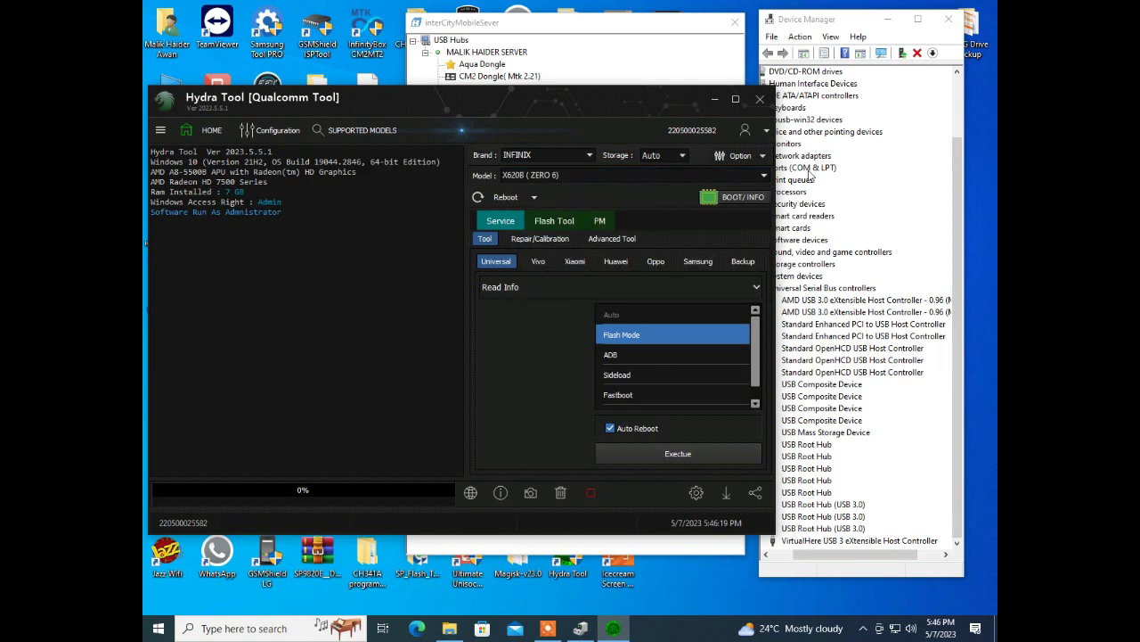
pyautogui.click(223, 134)
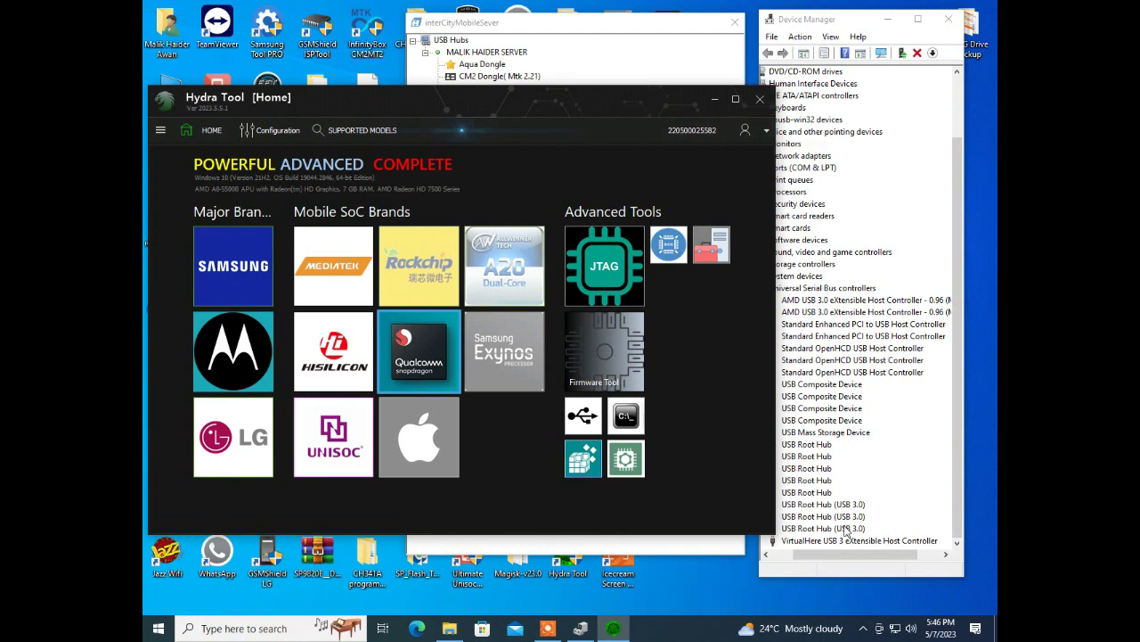
# Bring the dongle server window forward, open the Hydra Dongle's options, and show the hidden notification-area icons.
pyautogui.click(618, 27)
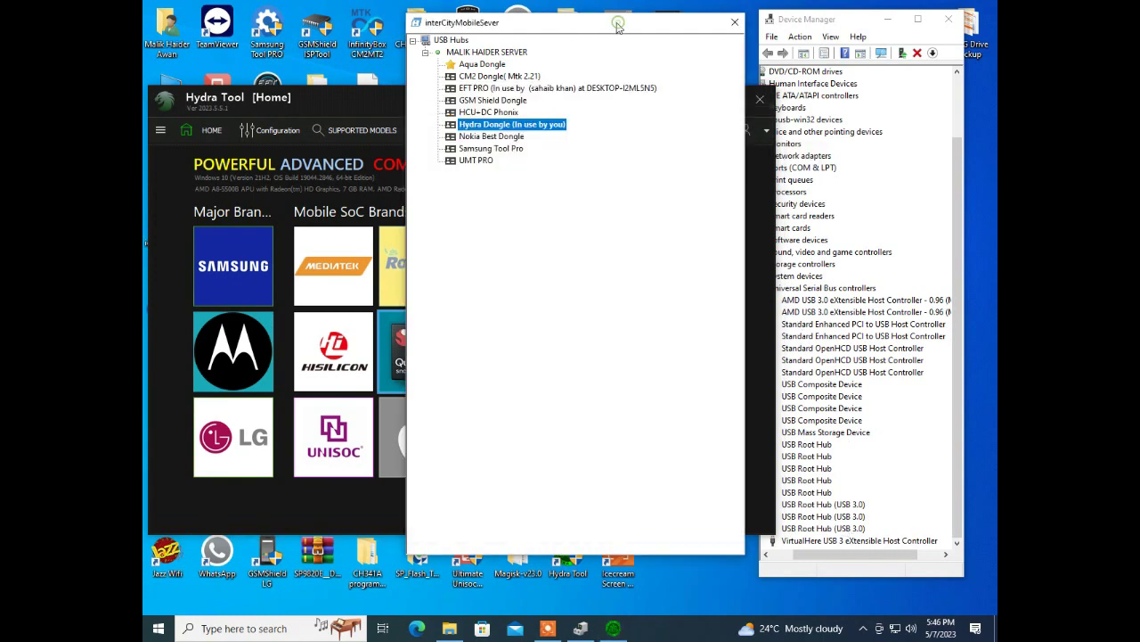
pyautogui.rightClick(537, 128)
pyautogui.click(561, 132)
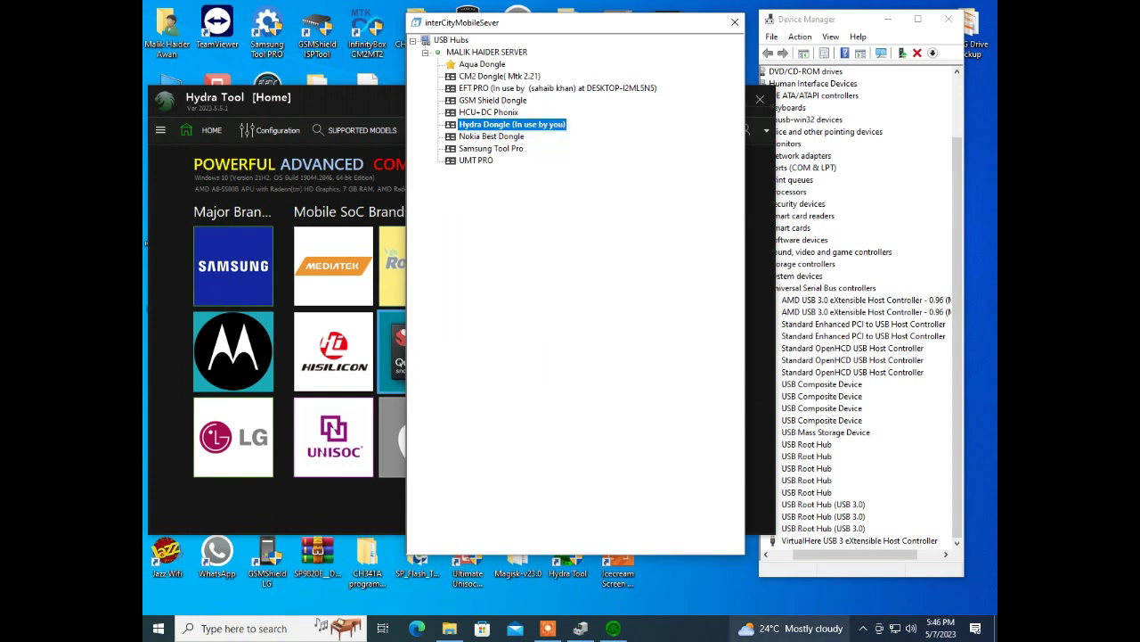
pyautogui.click(866, 632)
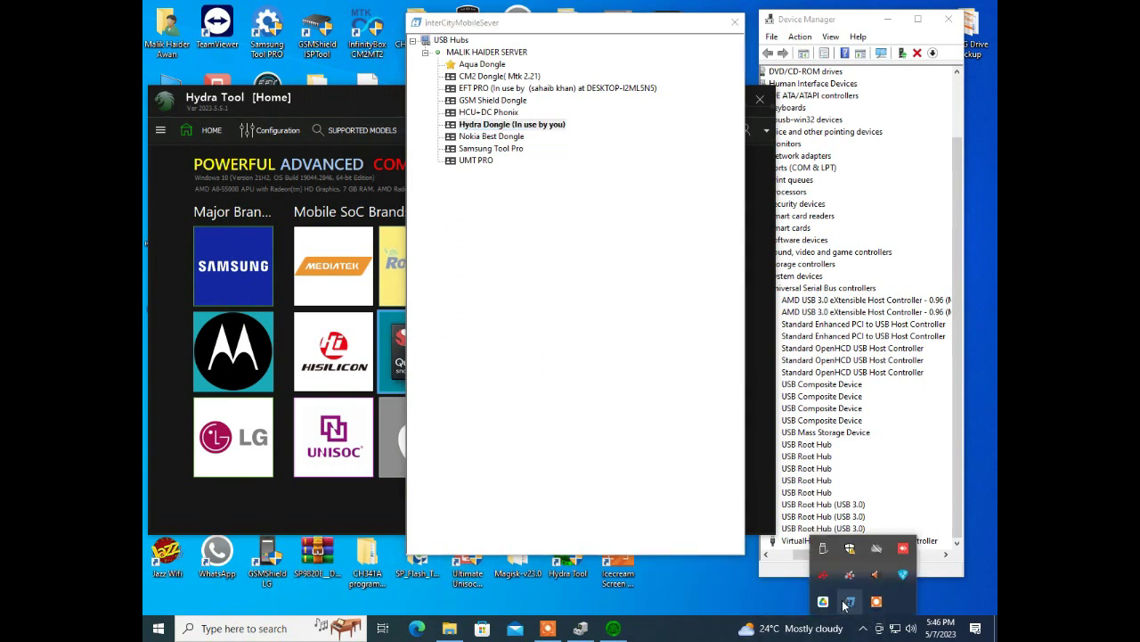